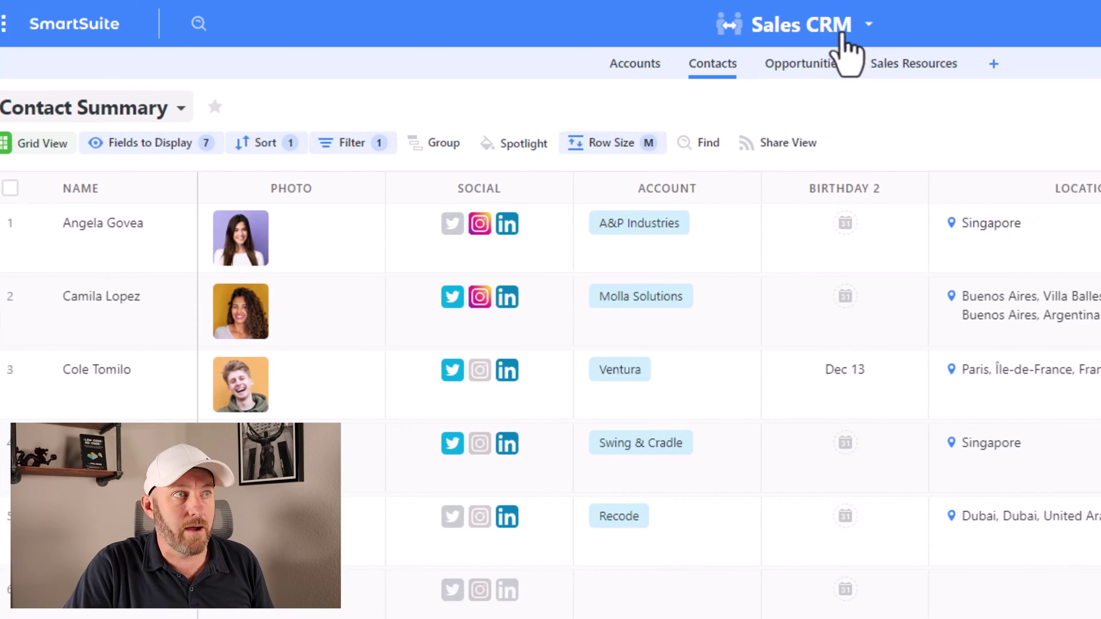
# - Add a new Linked Record field after the Phone column in the Contacts app
pyautogui.click(1071, 188)
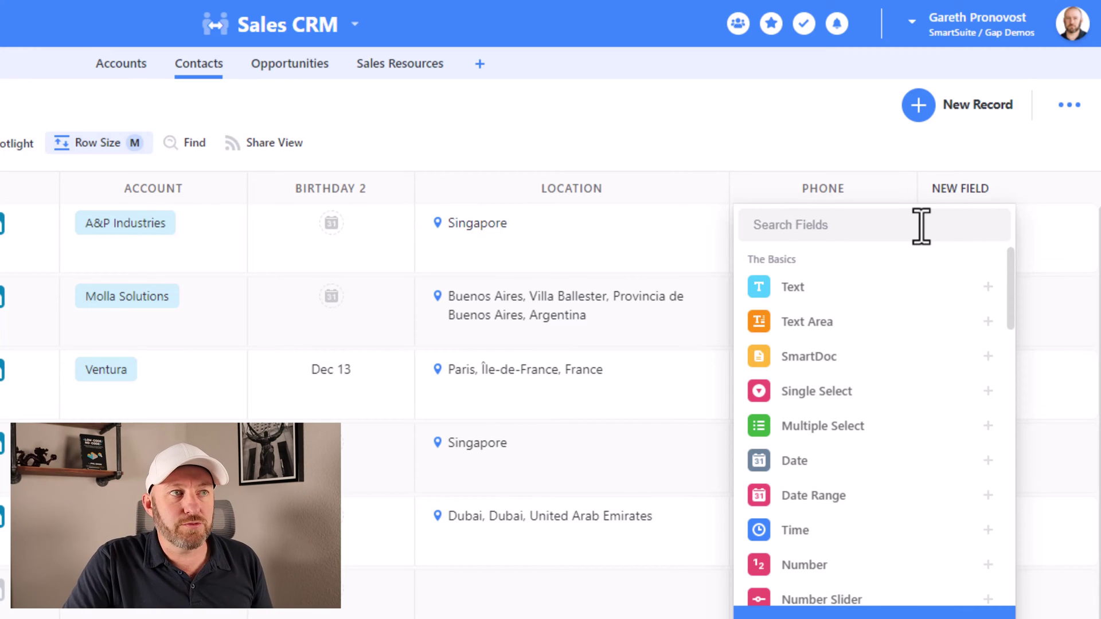
pyautogui.write('linjk')
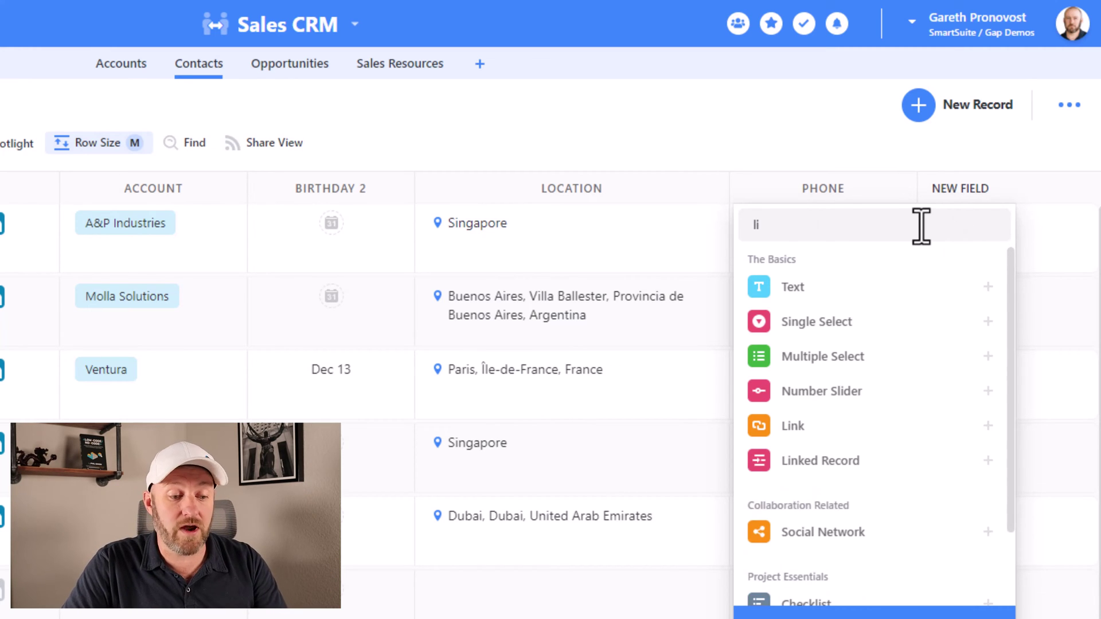
pyautogui.press('BackSpace')
pyautogui.press('BackSpace')
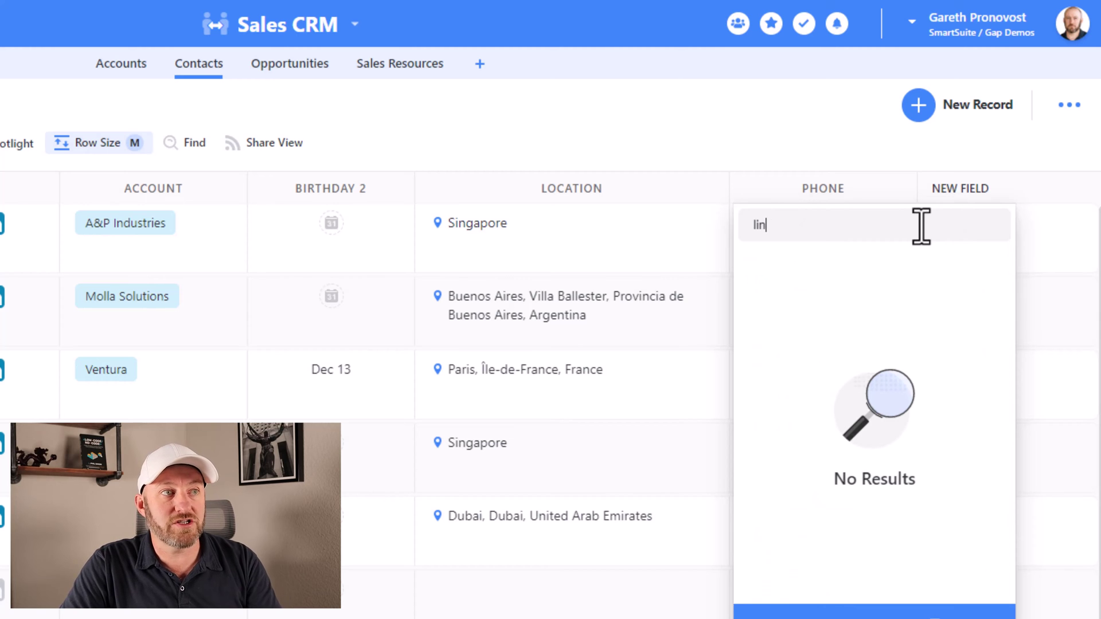
pyautogui.click(828, 354)
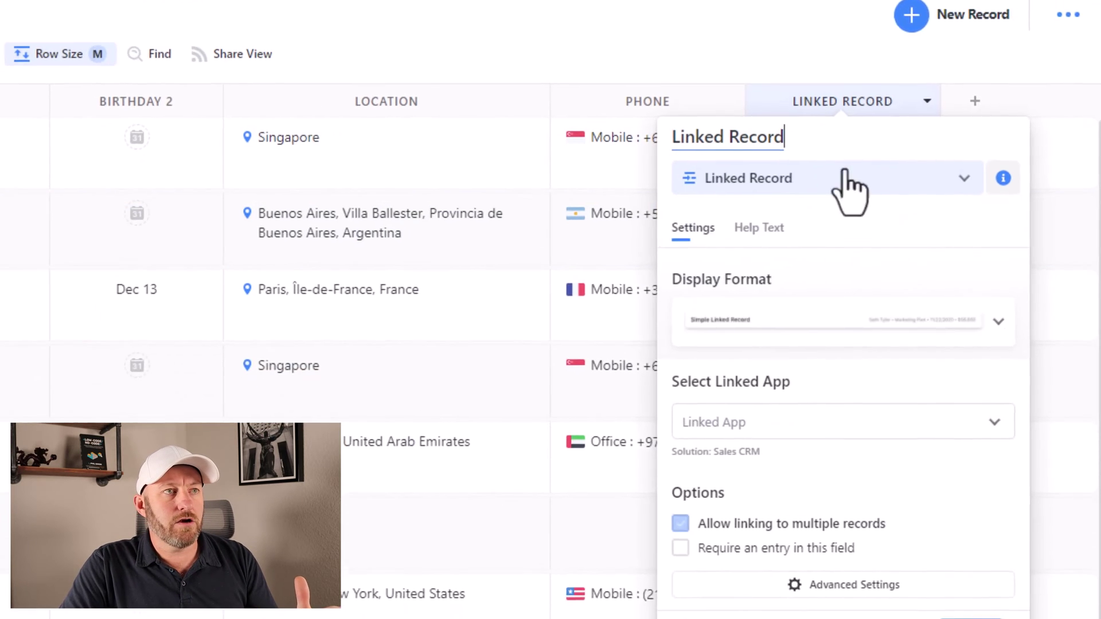
# - Examine the apps and solutions available as the linked app for the Linked Record field
pyautogui.click(789, 372)
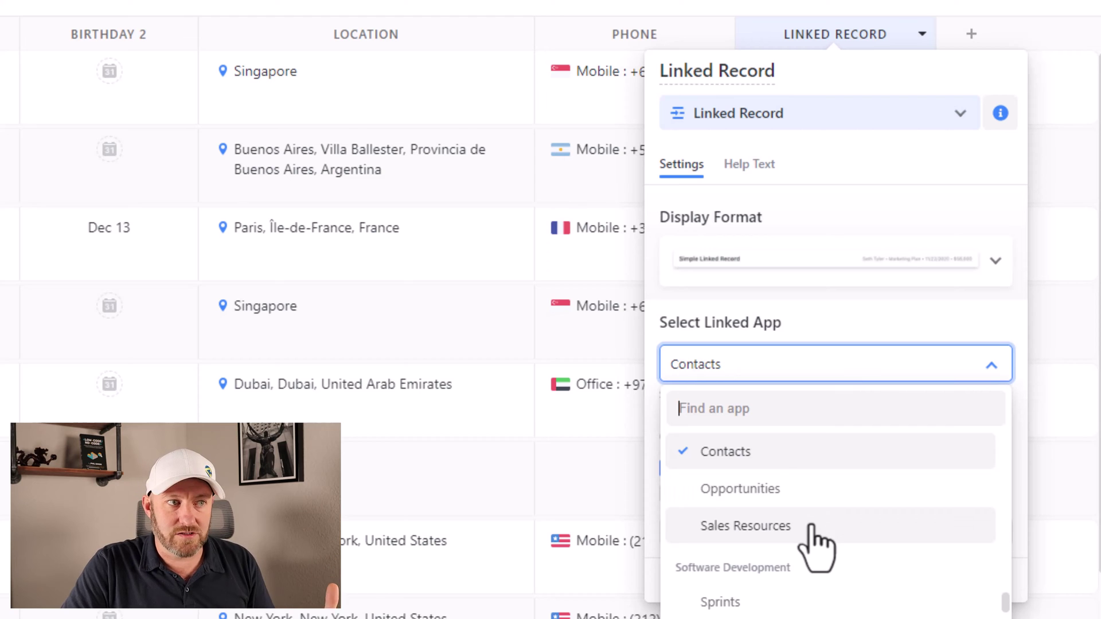
pyautogui.scroll(2, 812, 536)
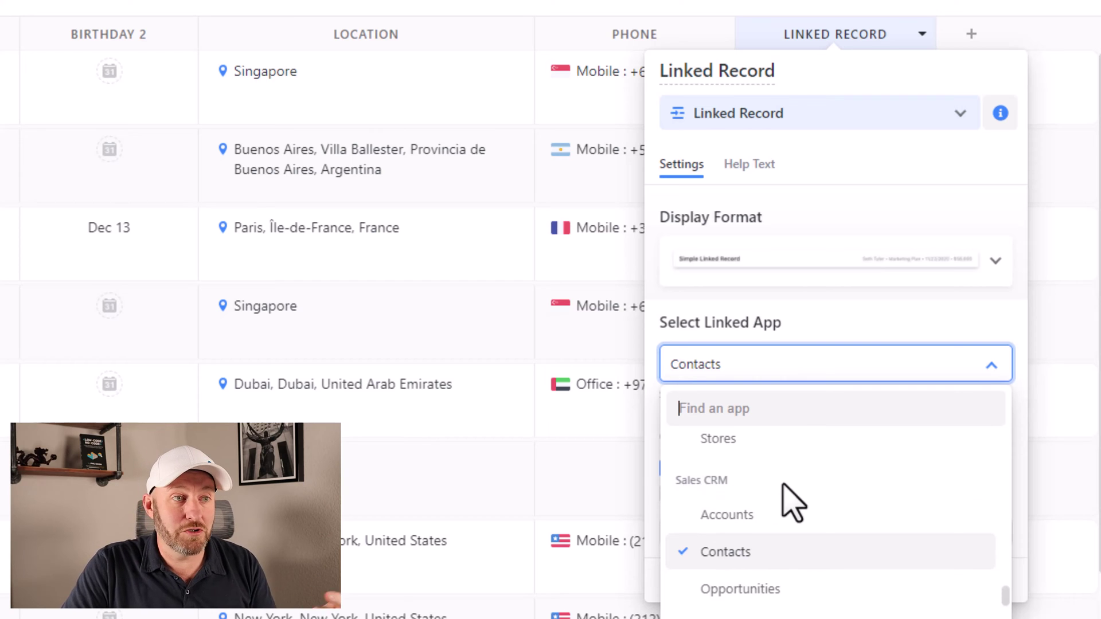
pyautogui.scroll(-4, 789, 508)
pyautogui.scroll(-6, 791, 515)
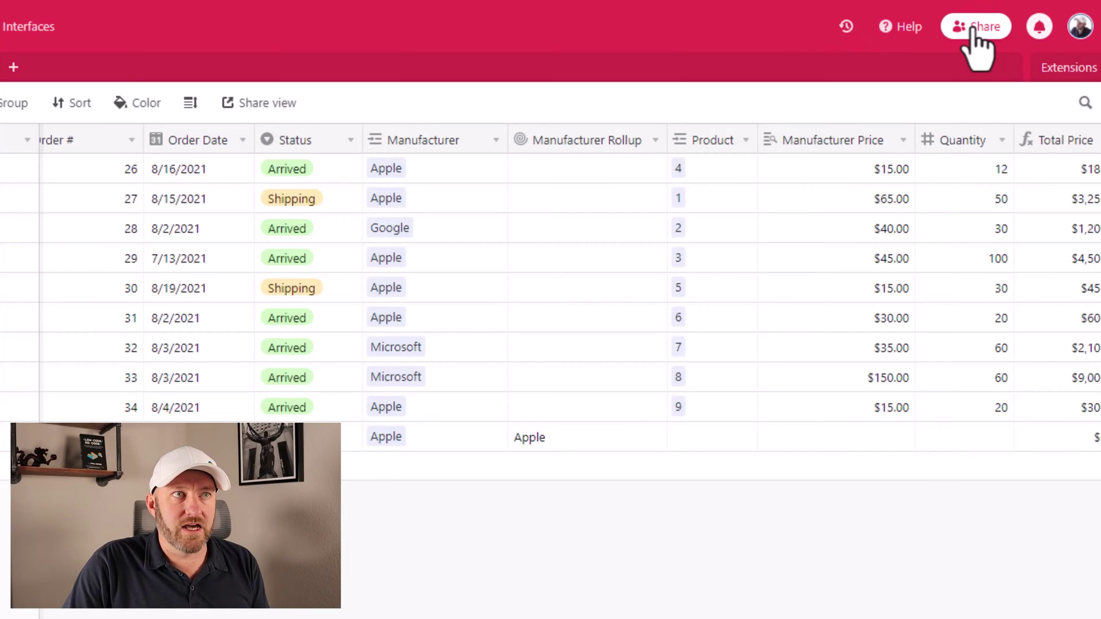
# - Switch to Airtable and review the email-invite sharing options and access levels for the Inventory Tracking Database base
pyautogui.click(975, 27)
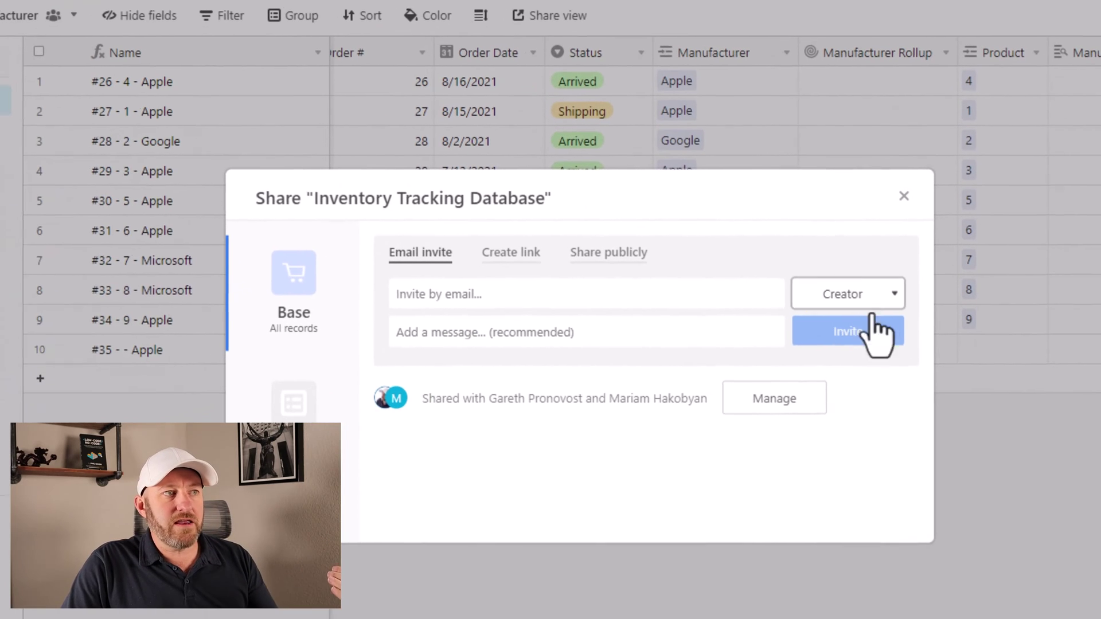
pyautogui.click(575, 384)
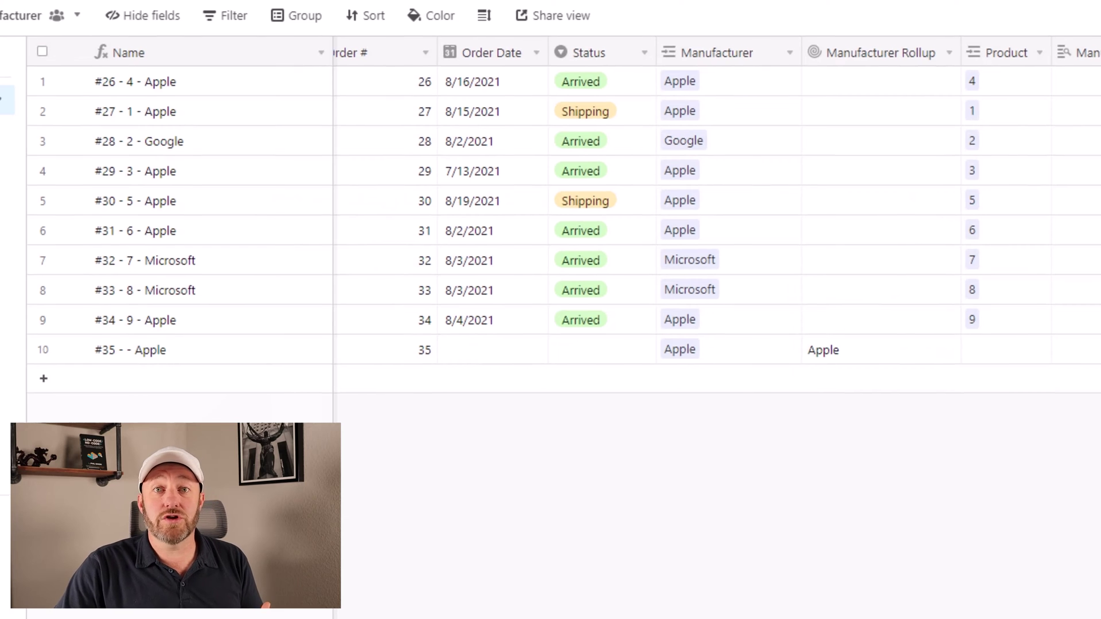
# - Start building an interface for the Inventory Tracking Database, keeping the name Interface and choosing the circle icon
pyautogui.click(405, 29)
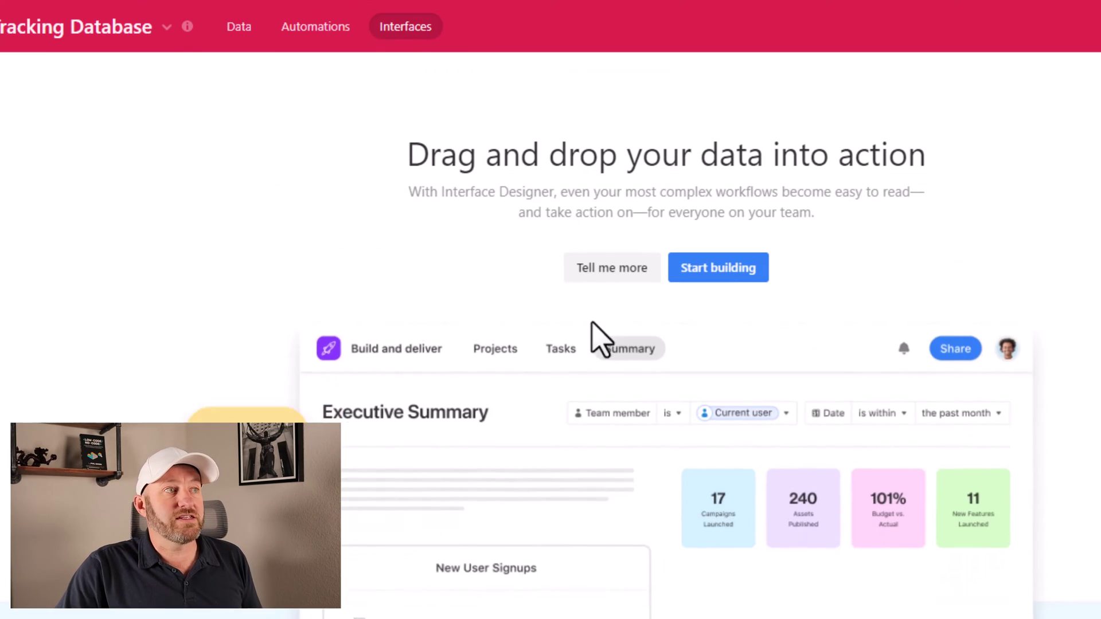
pyautogui.click(706, 268)
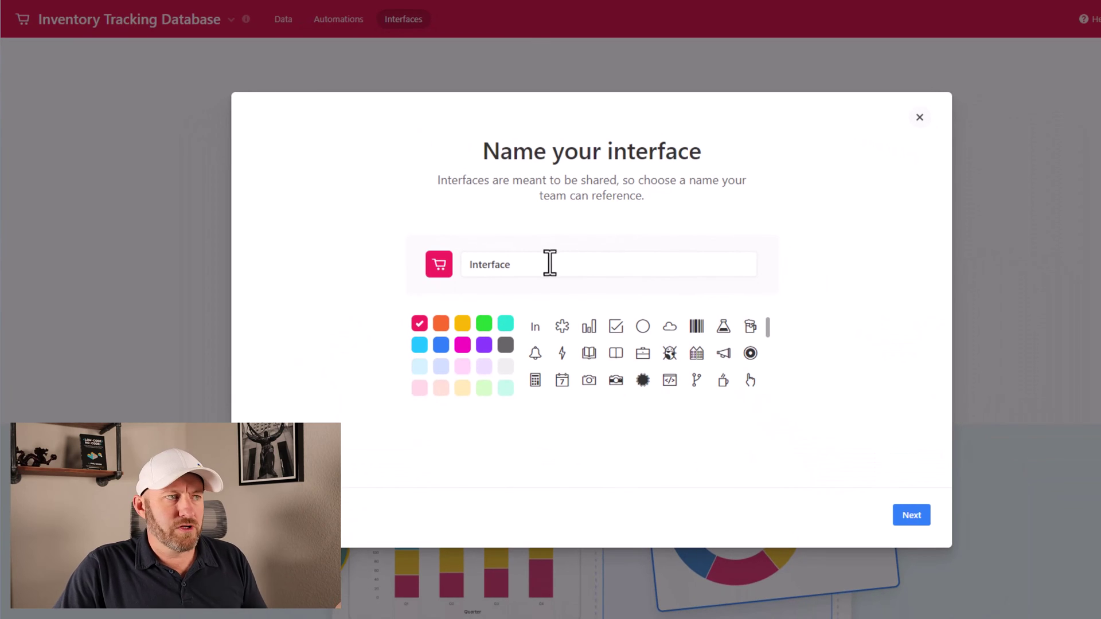
pyautogui.click(648, 329)
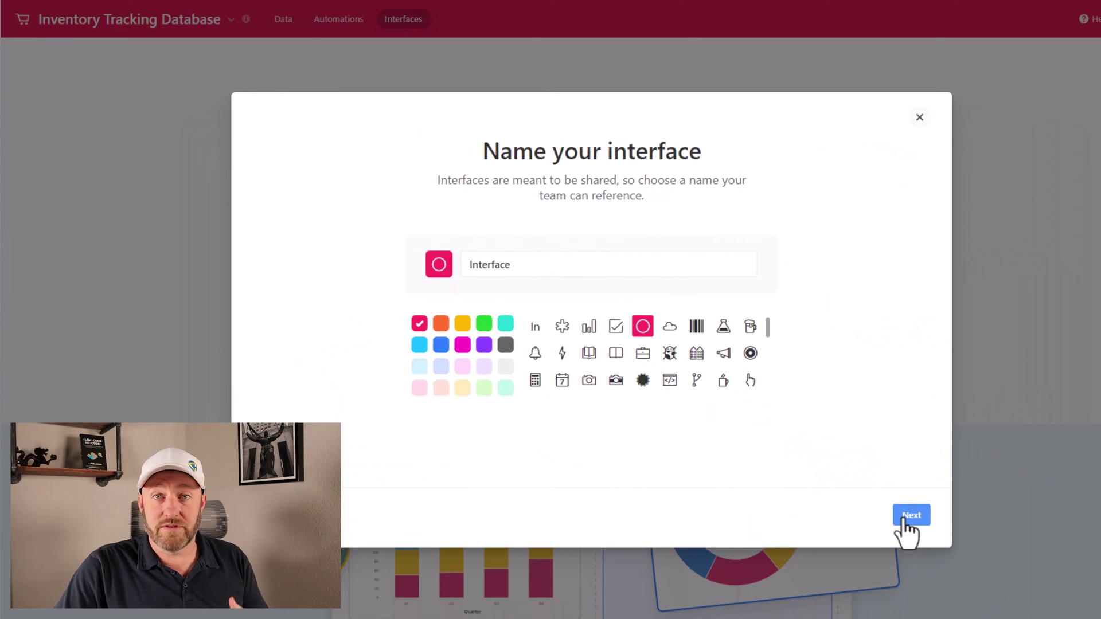
pyautogui.click(909, 521)
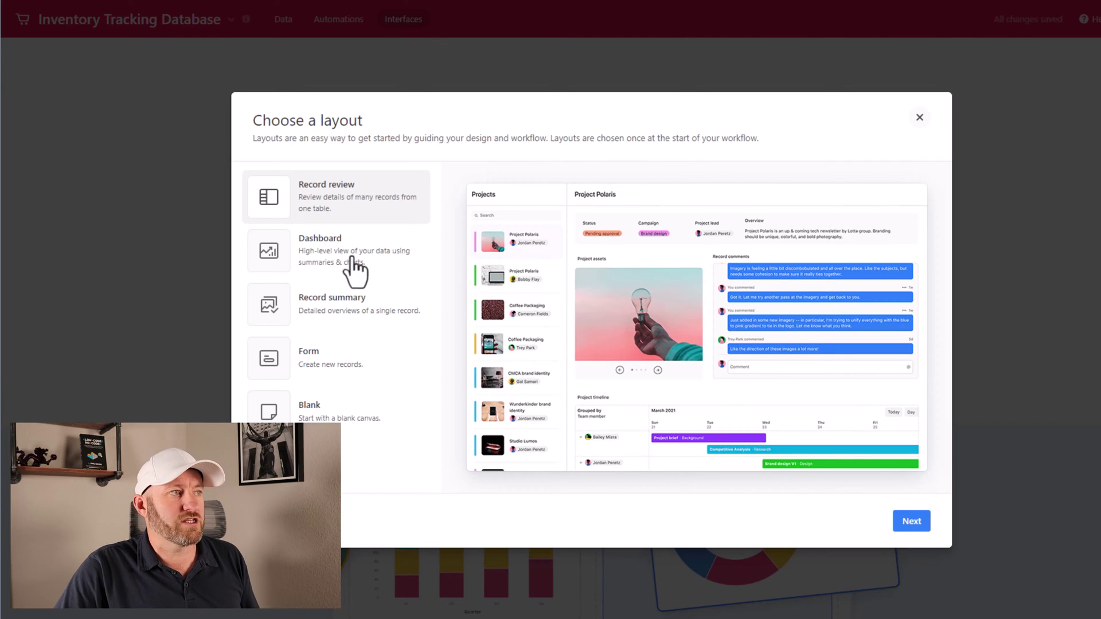
# - Create a Dashboard layout page connected to the Product Inventory table, keeping all suggested elements
pyautogui.click(360, 273)
pyautogui.click(912, 523)
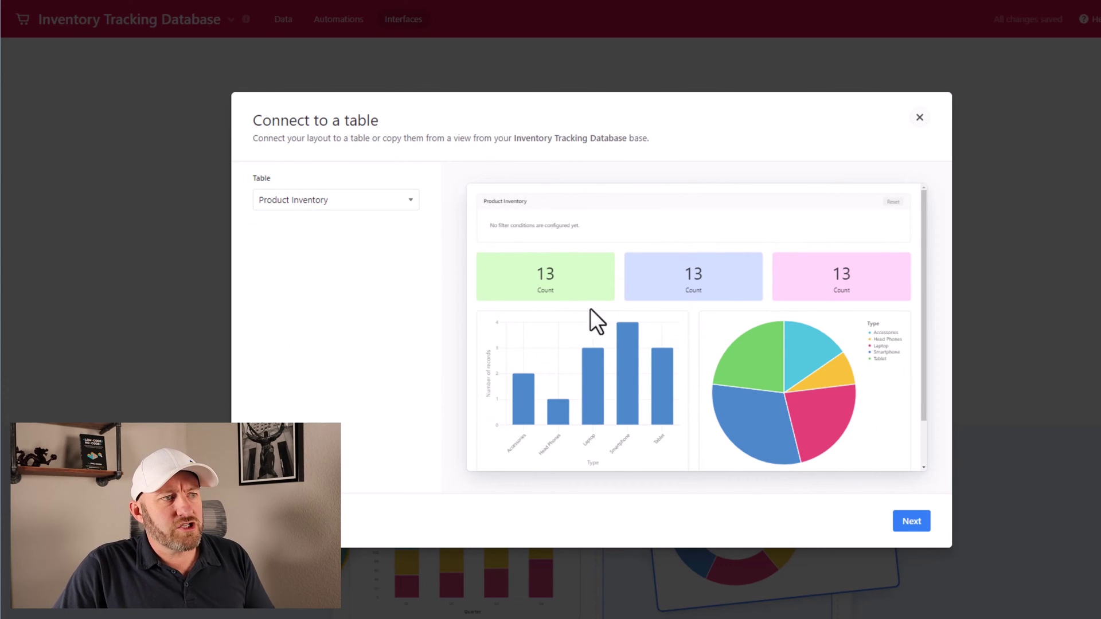
pyautogui.click(911, 522)
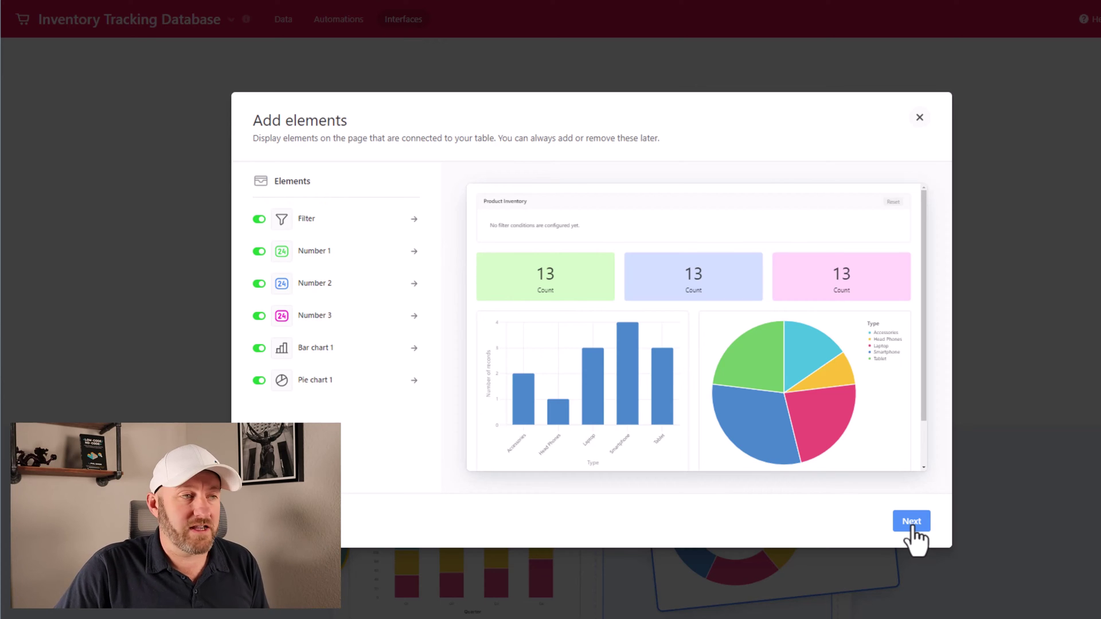
pyautogui.click(912, 525)
pyautogui.click(913, 524)
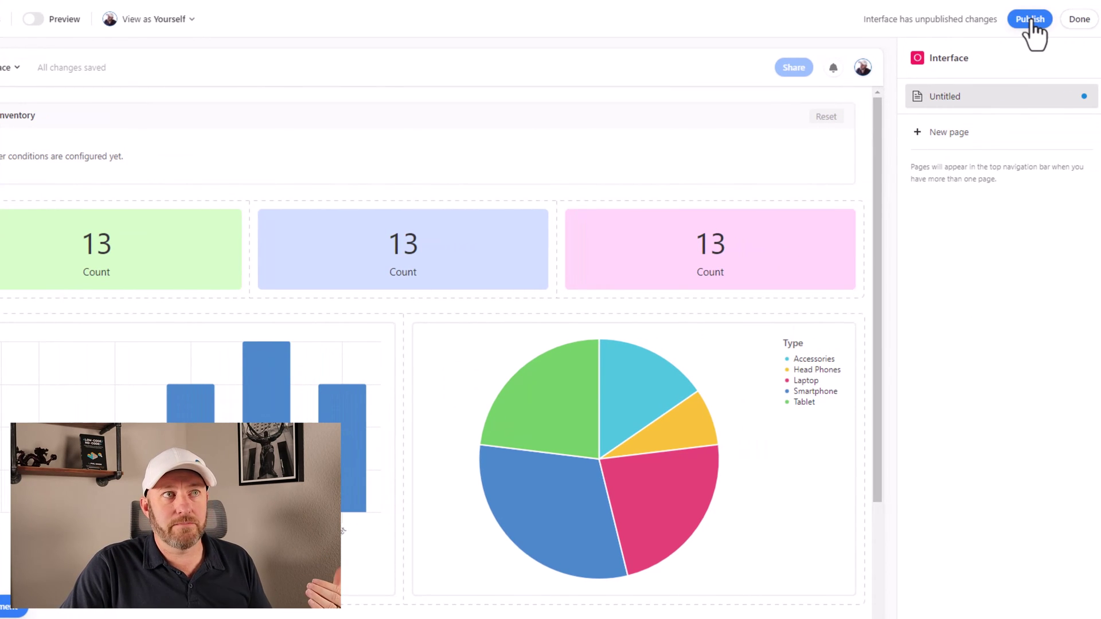
# - Publish the dashboard interface and show the access levels offered when sharing it by email
pyautogui.click(1031, 20)
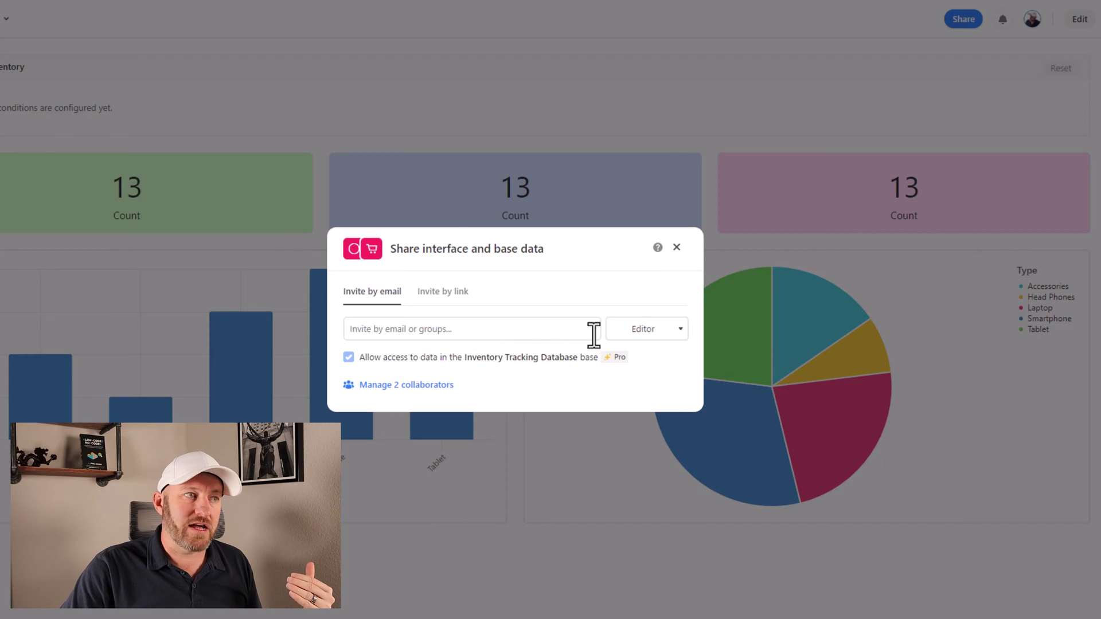
pyautogui.click(660, 331)
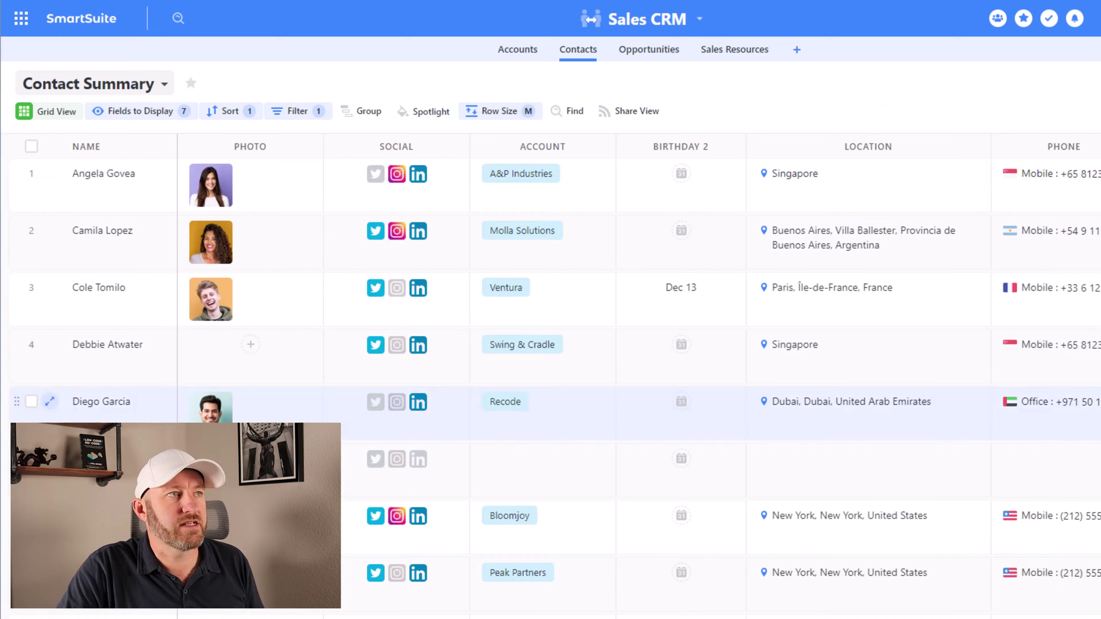
# - Switch to SmartSuite and choose Advanced permissions in the Sales CRM solution permissions
pyautogui.click(702, 23)
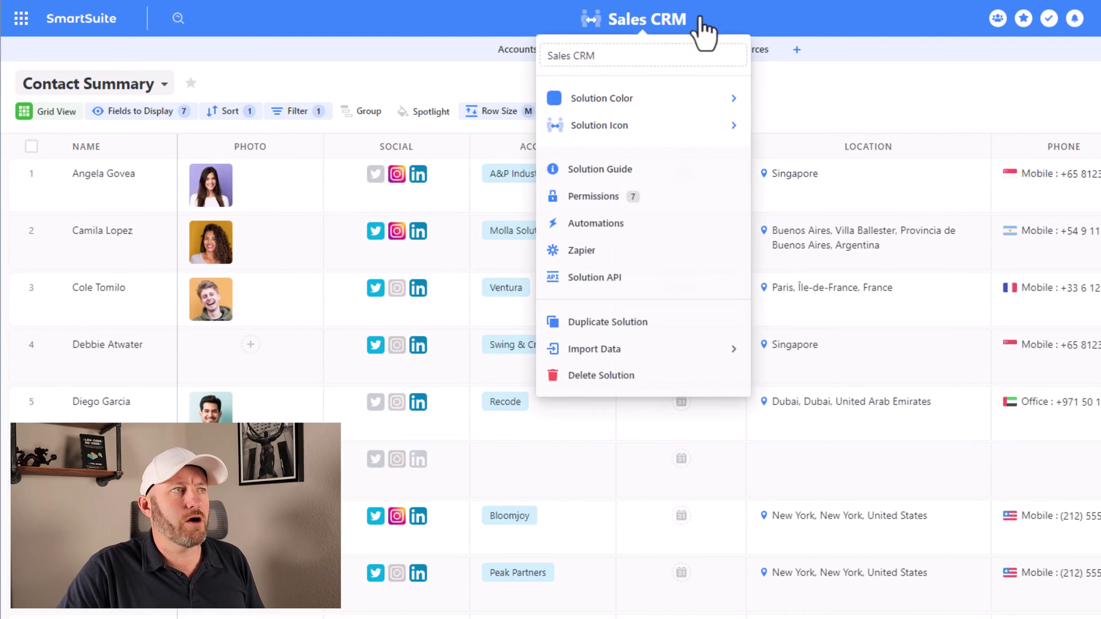
pyautogui.click(688, 196)
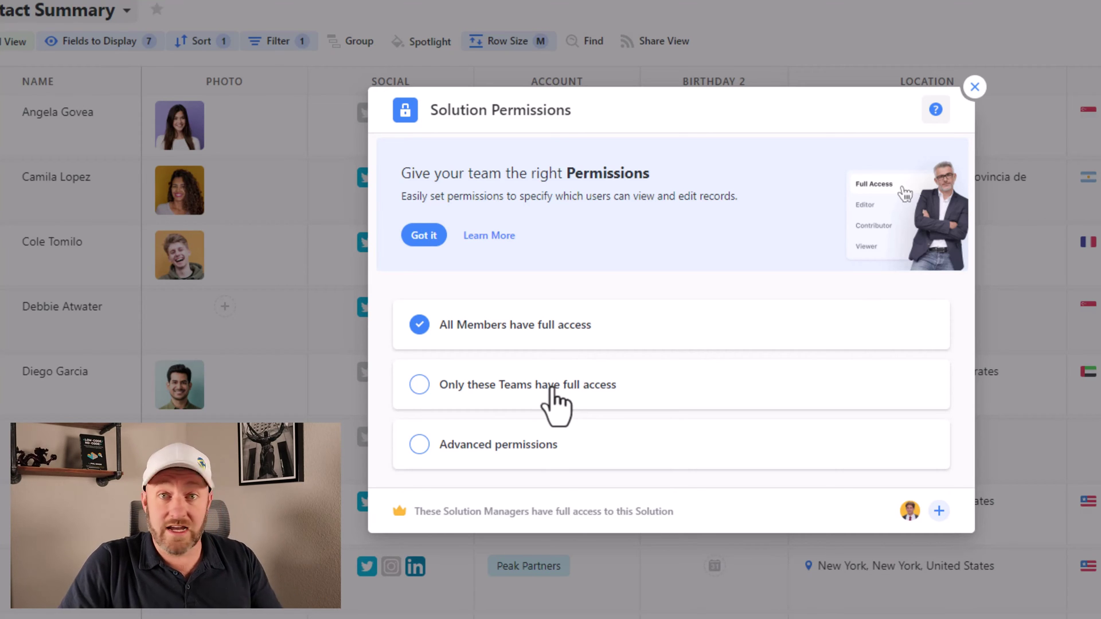
pyautogui.click(536, 446)
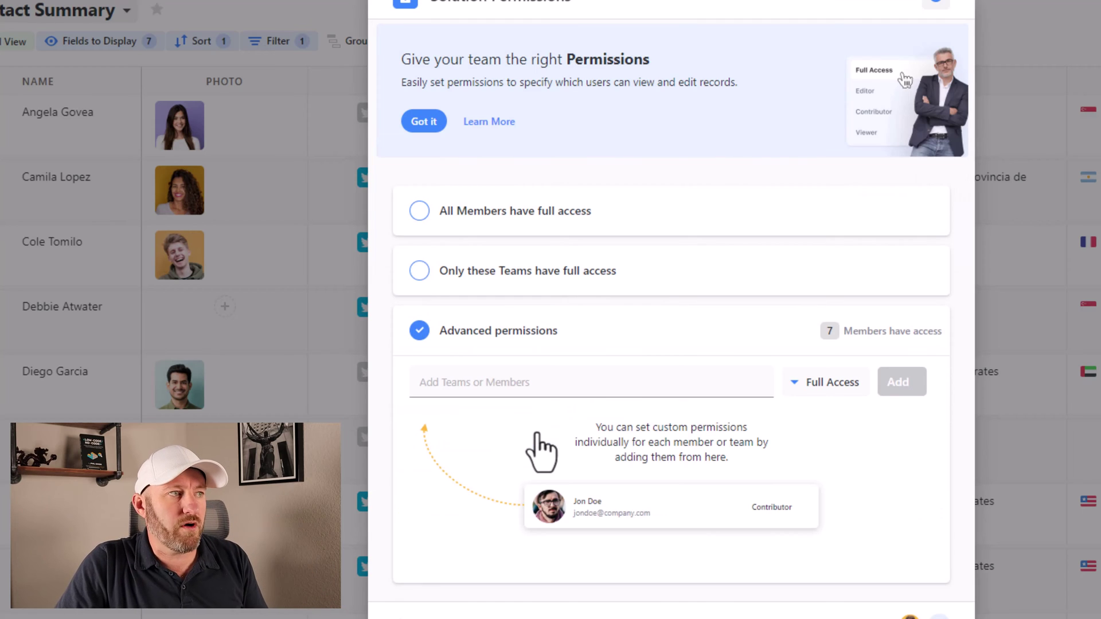
# - Review the members and access levels available under Advanced permissions, and close the solution permissions
pyautogui.click(681, 384)
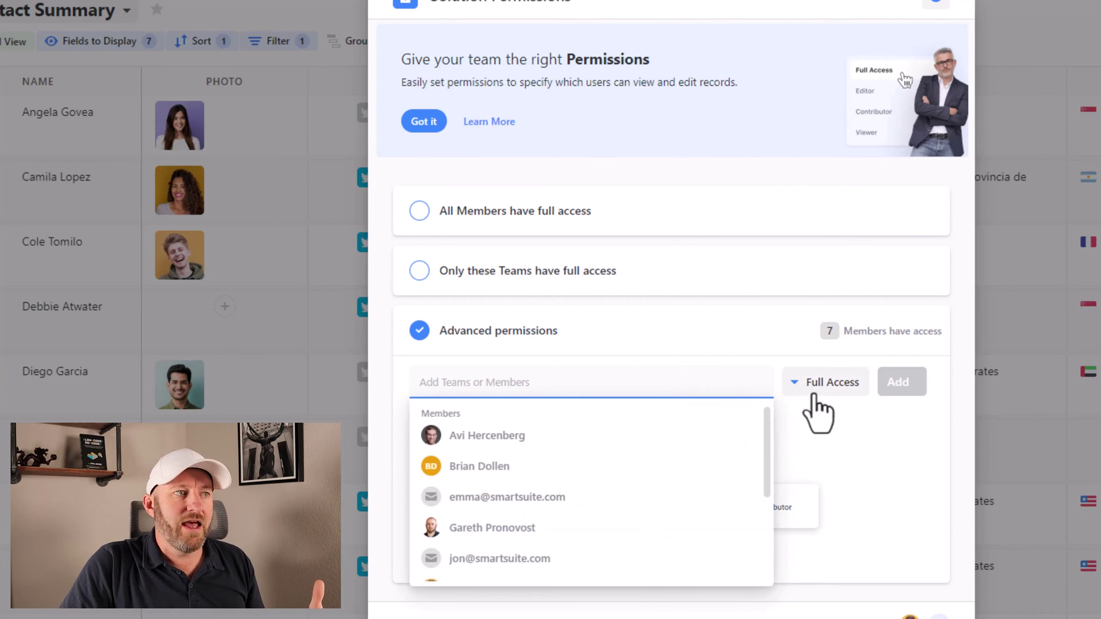
pyautogui.click(809, 392)
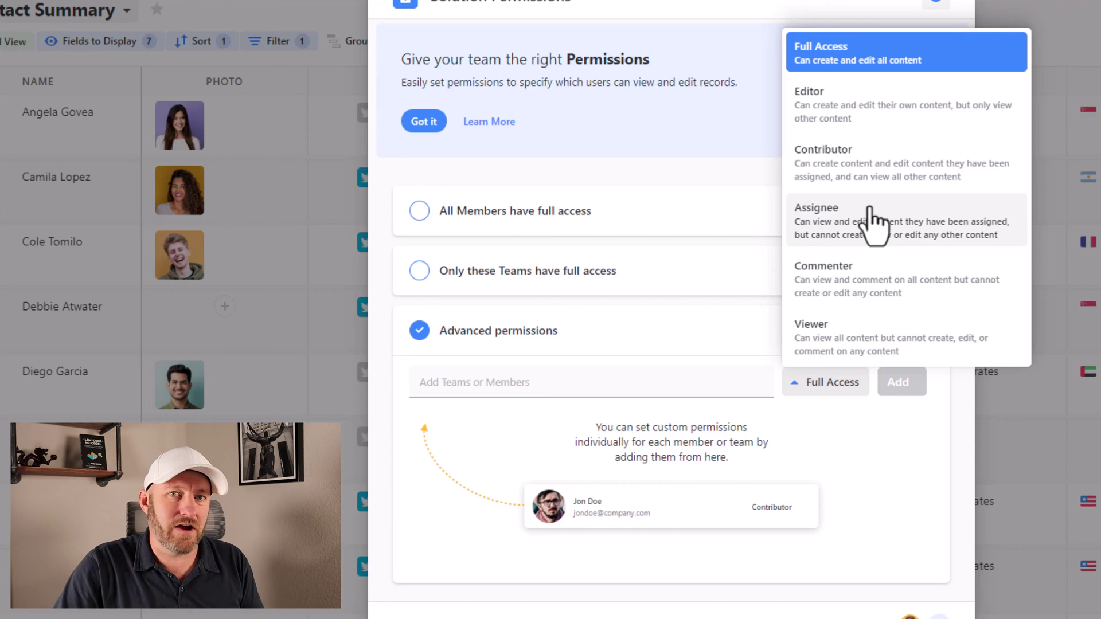
pyautogui.click(1071, 46)
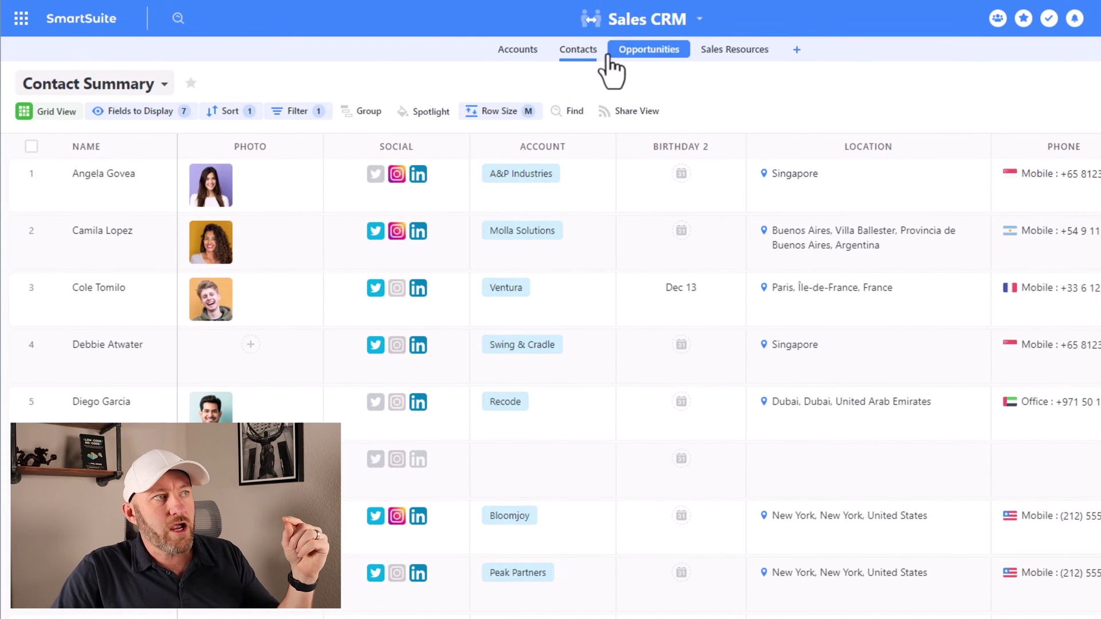
pyautogui.click(597, 54)
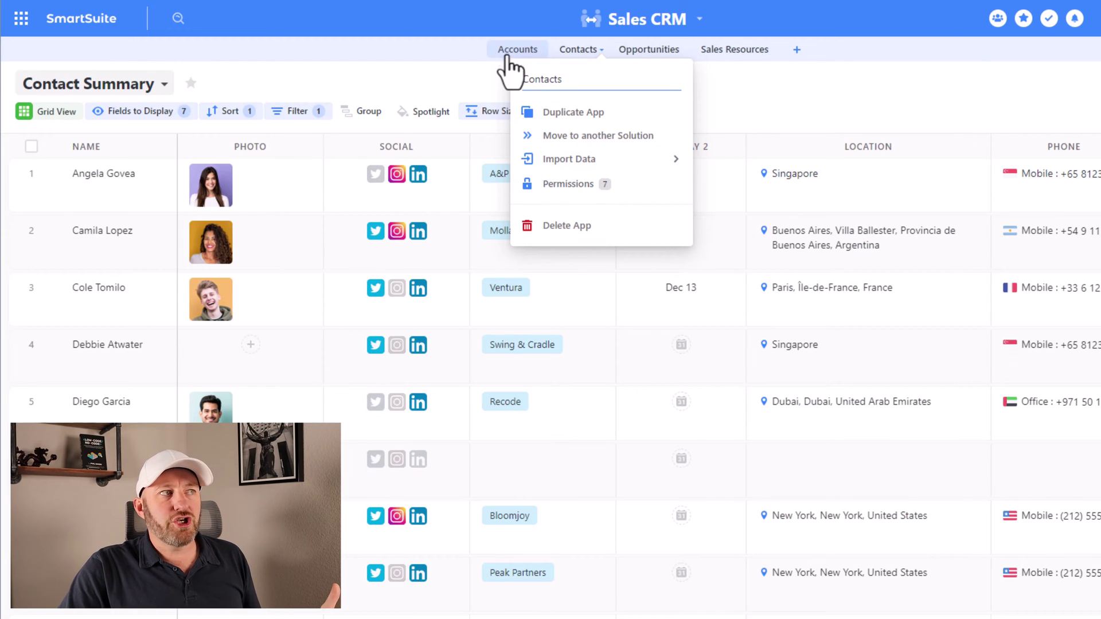
pyautogui.click(736, 102)
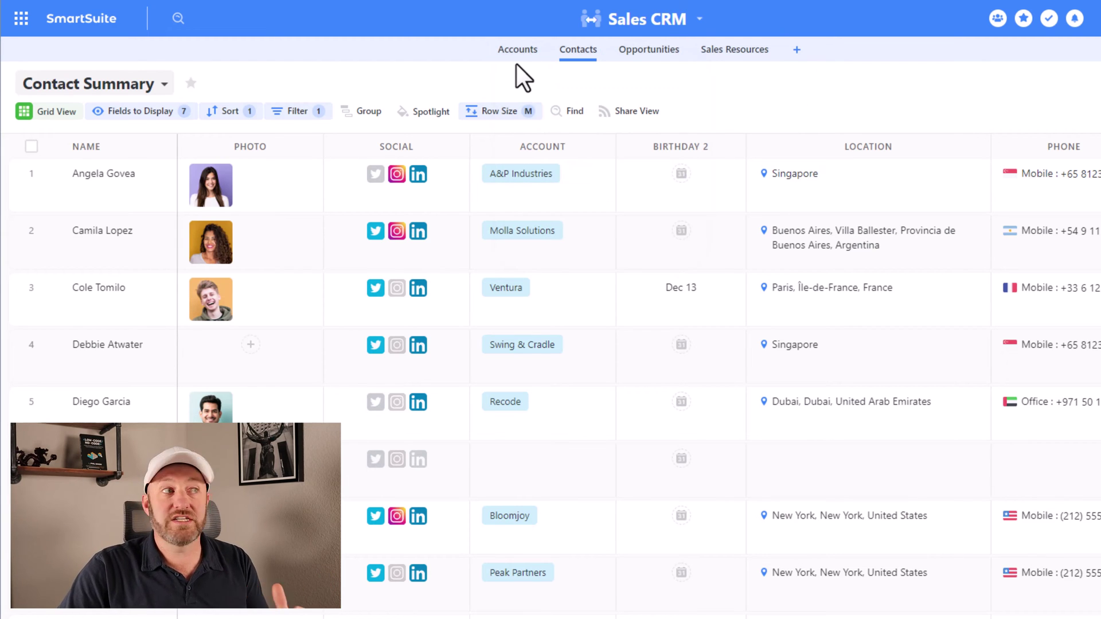
pyautogui.click(645, 51)
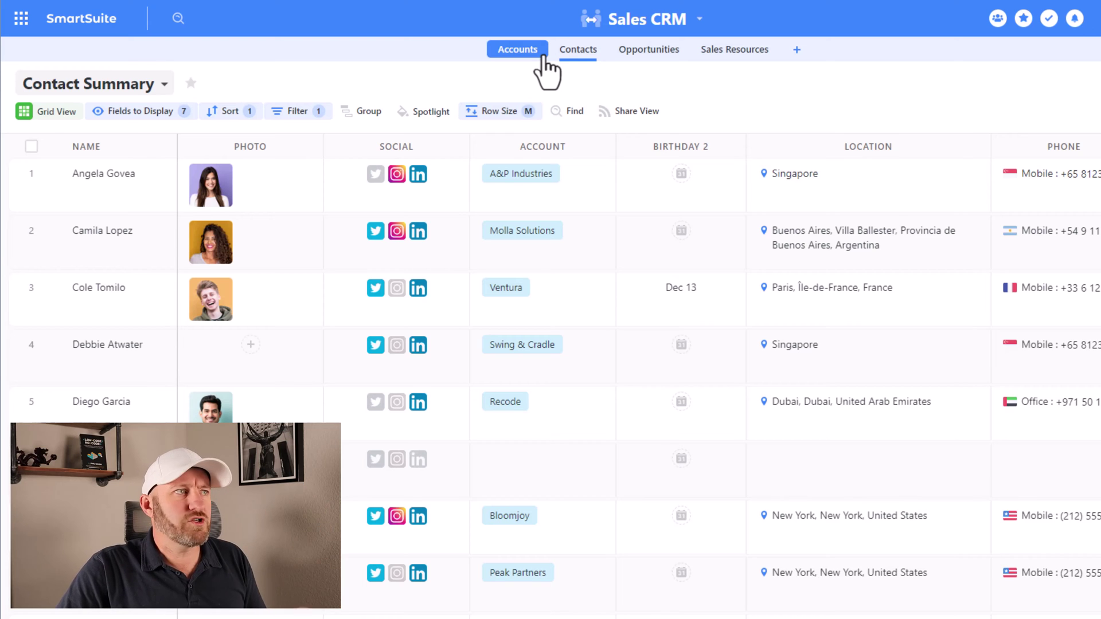
# - Set the Contacts app permissions to Override Solution Permissions and bring up the list of teams and members to add
pyautogui.click(600, 53)
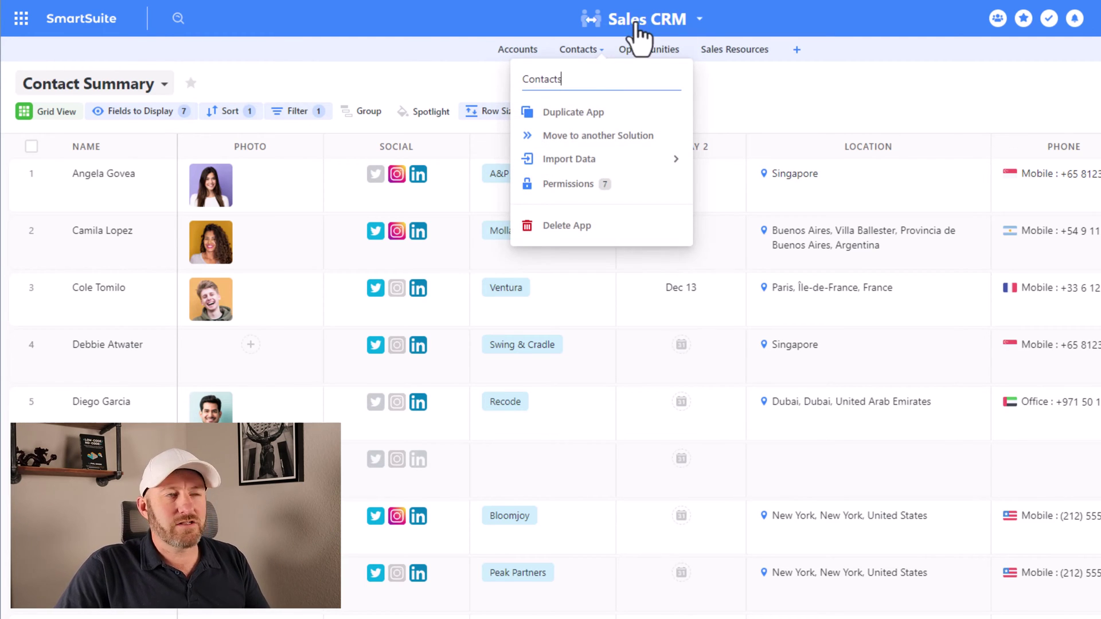
pyautogui.click(625, 189)
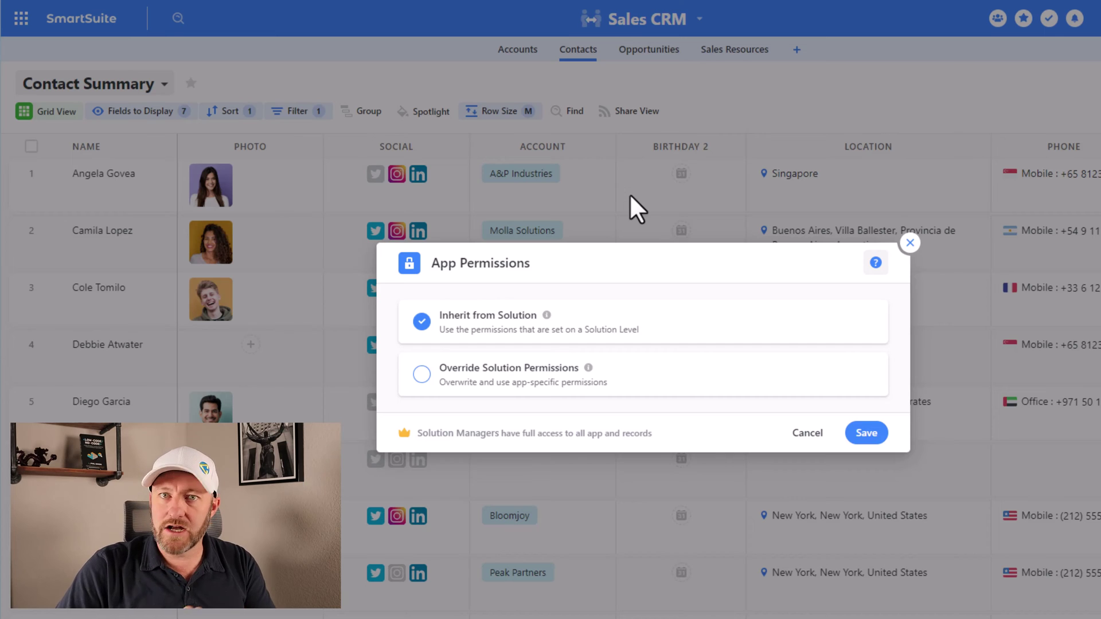
pyautogui.click(527, 383)
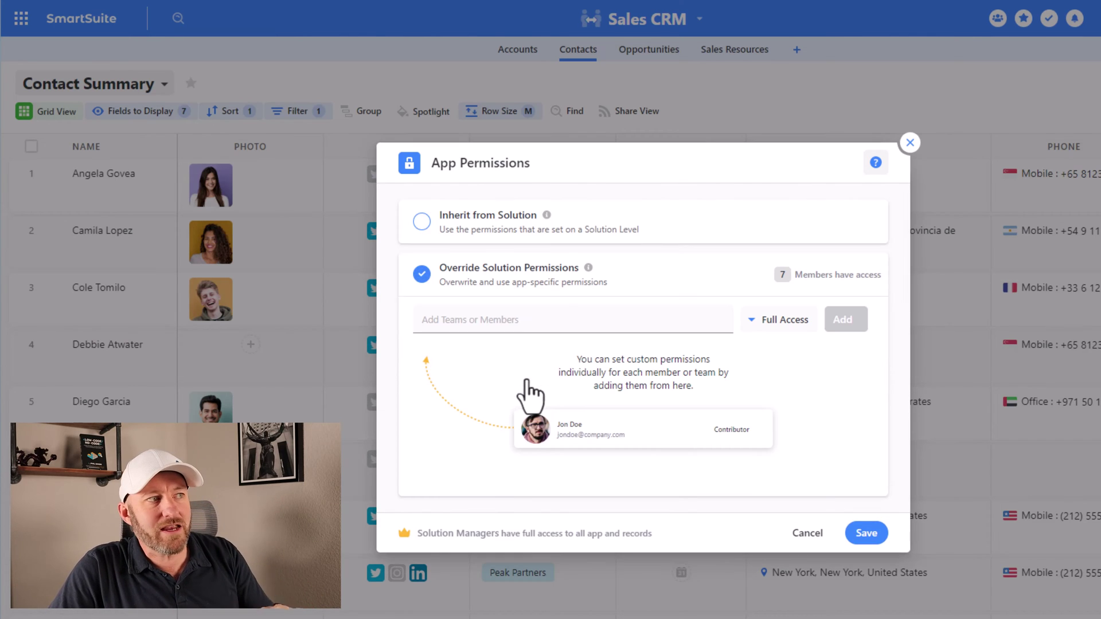
pyautogui.click(530, 324)
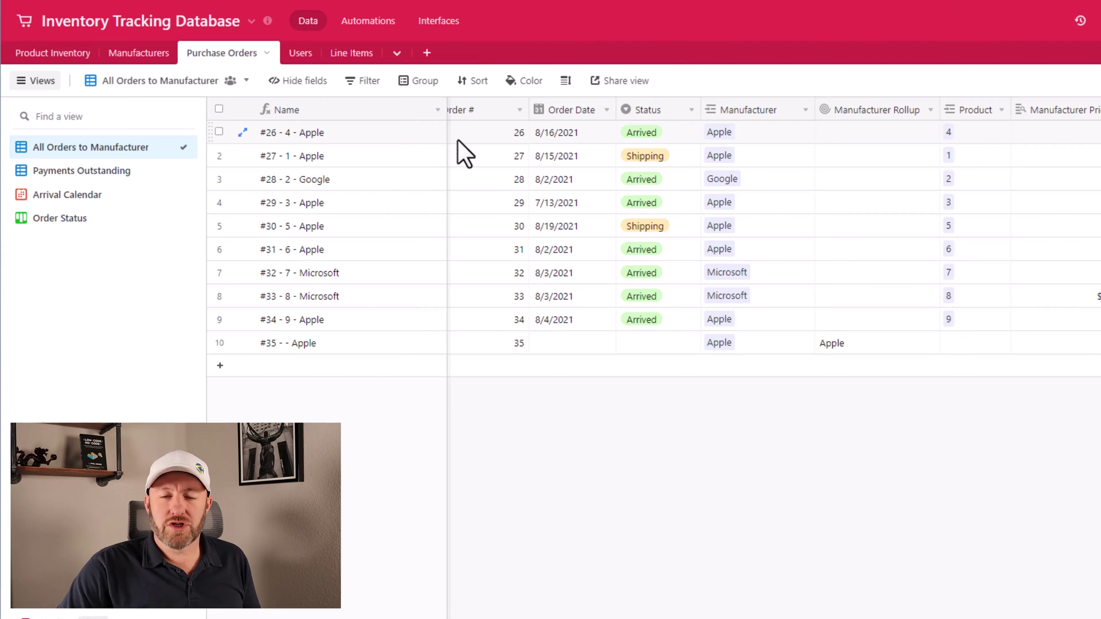
# - Switch to Airtable's automations and examine all available triggers, including the Google and Outlook integrations
pyautogui.click(370, 30)
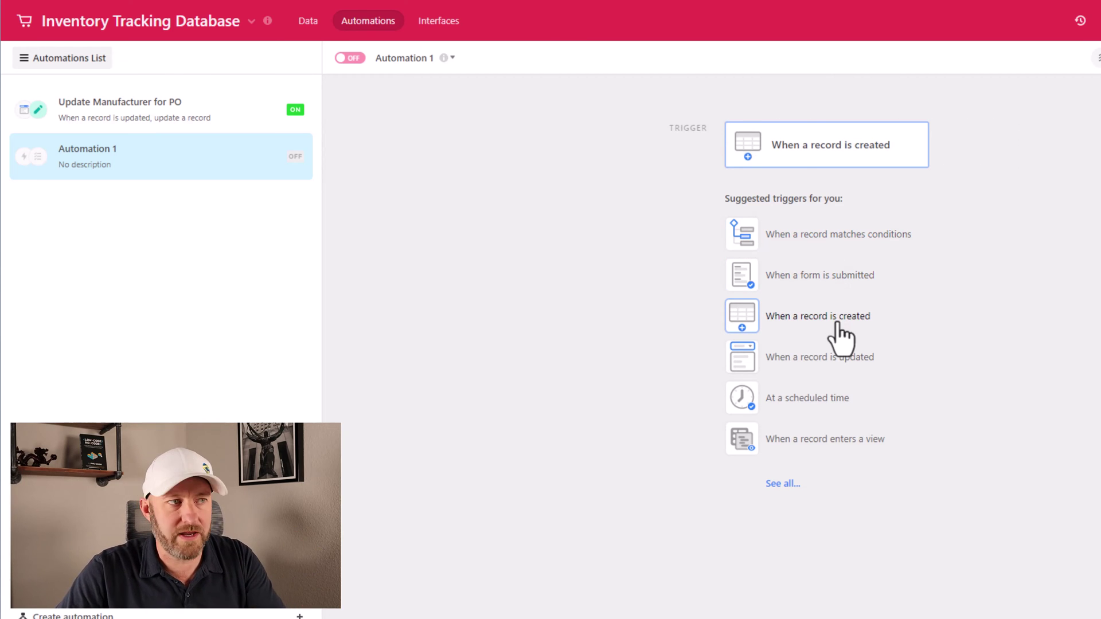
pyautogui.click(796, 487)
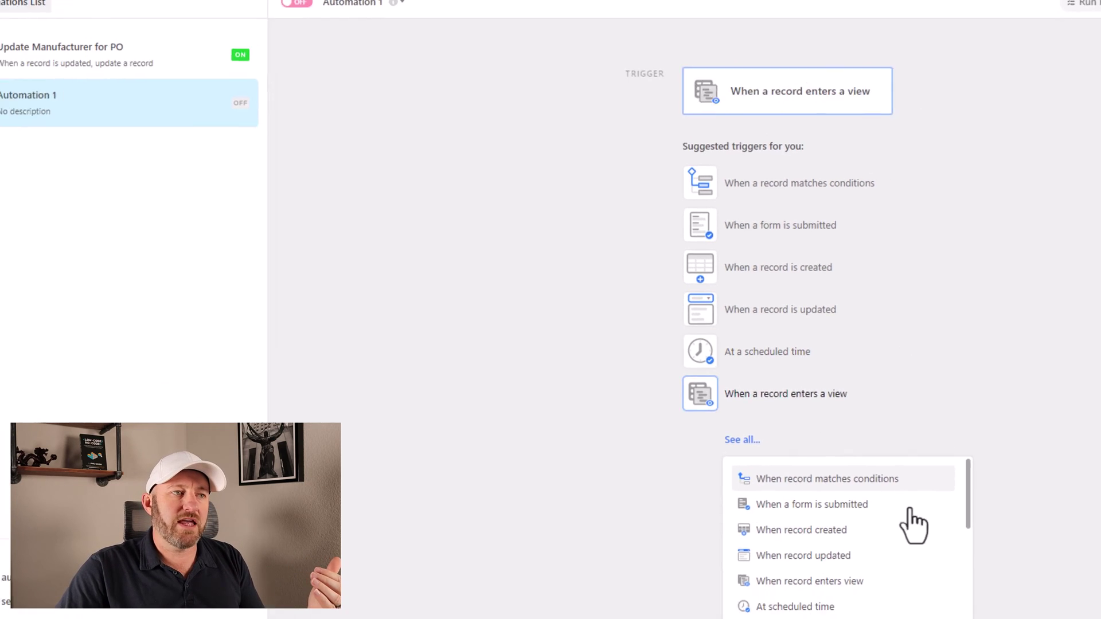
pyautogui.scroll(-4, 910, 568)
pyautogui.scroll(-2, 831, 495)
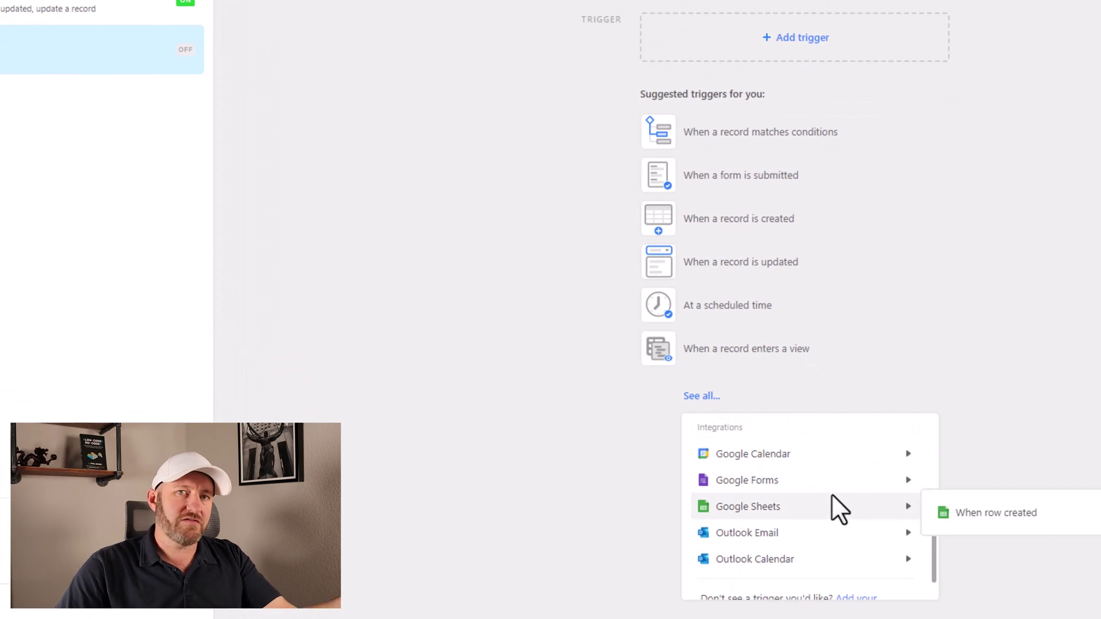
pyautogui.moveTo(838, 462)
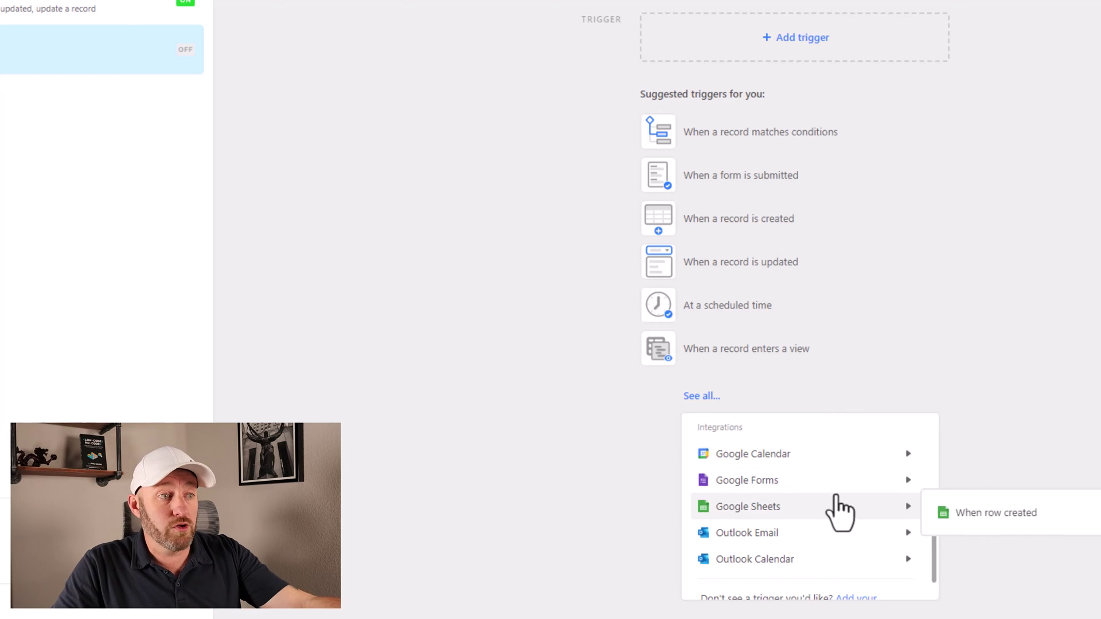
# - Review the Google and Outlook trigger integrations, and set Automation 1's trigger to At a scheduled time
pyautogui.scroll(-1, 828, 511)
pyautogui.scroll(2, 831, 524)
pyautogui.moveTo(820, 509)
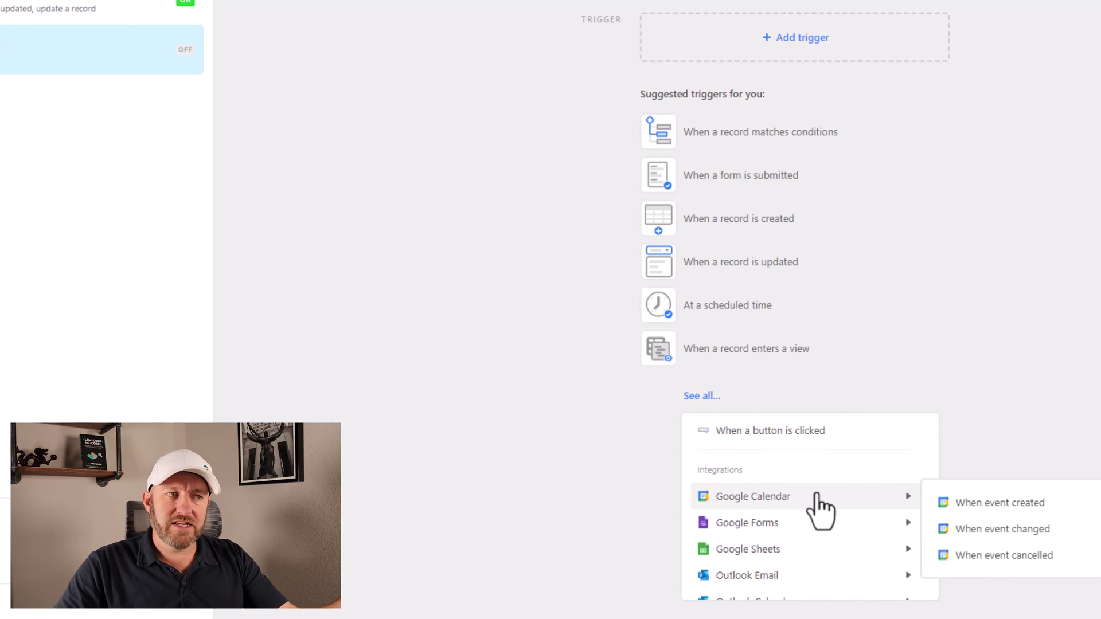
pyautogui.scroll(-2, 820, 510)
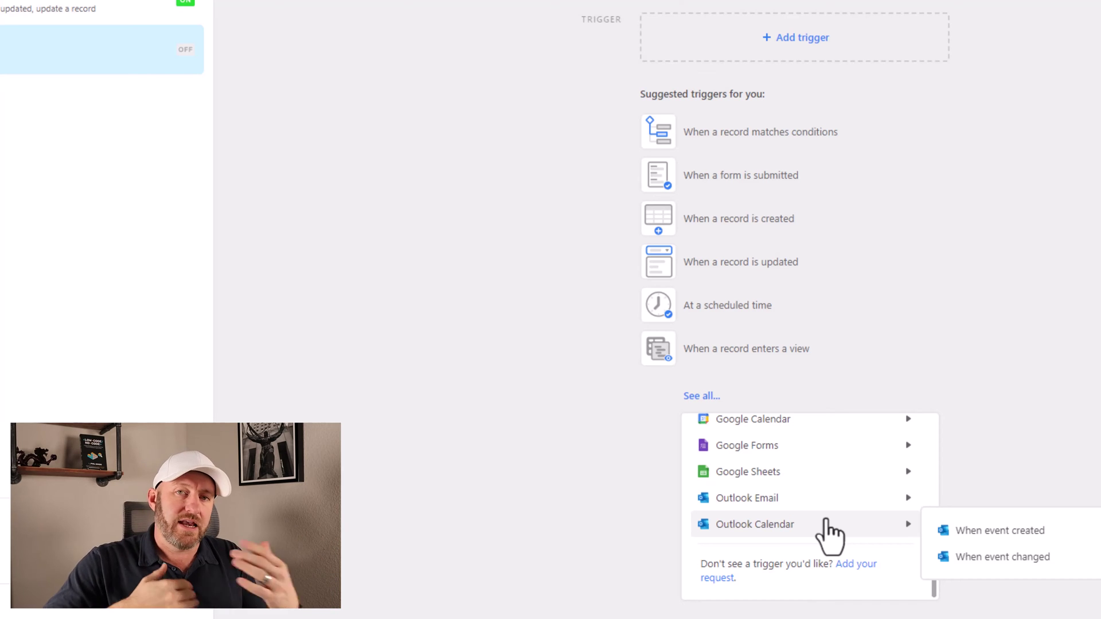
pyautogui.click(590, 401)
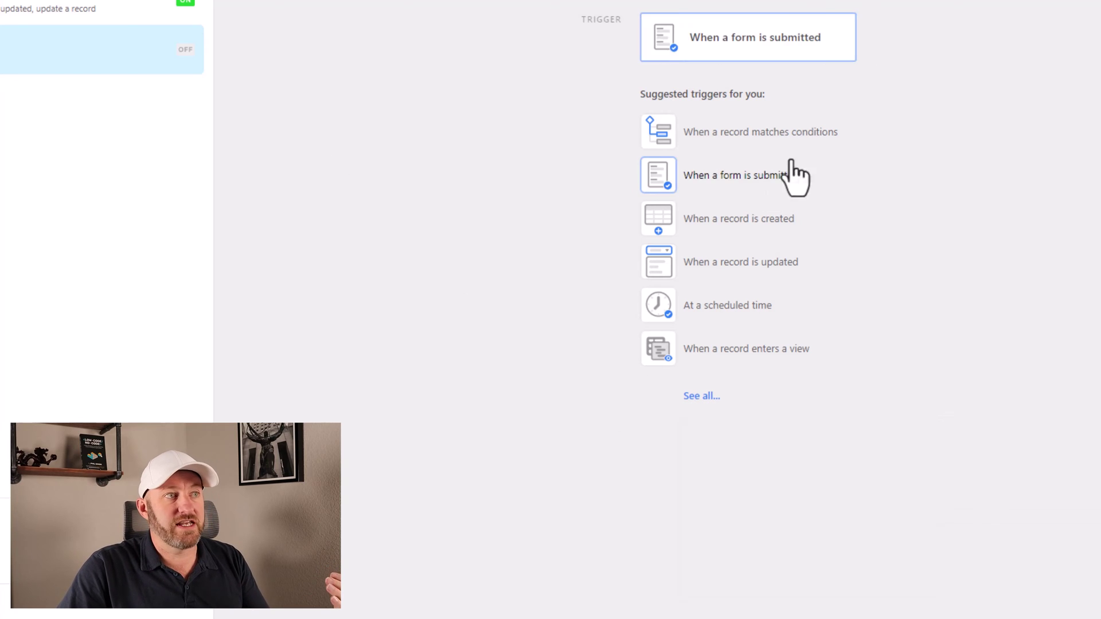
pyautogui.click(734, 307)
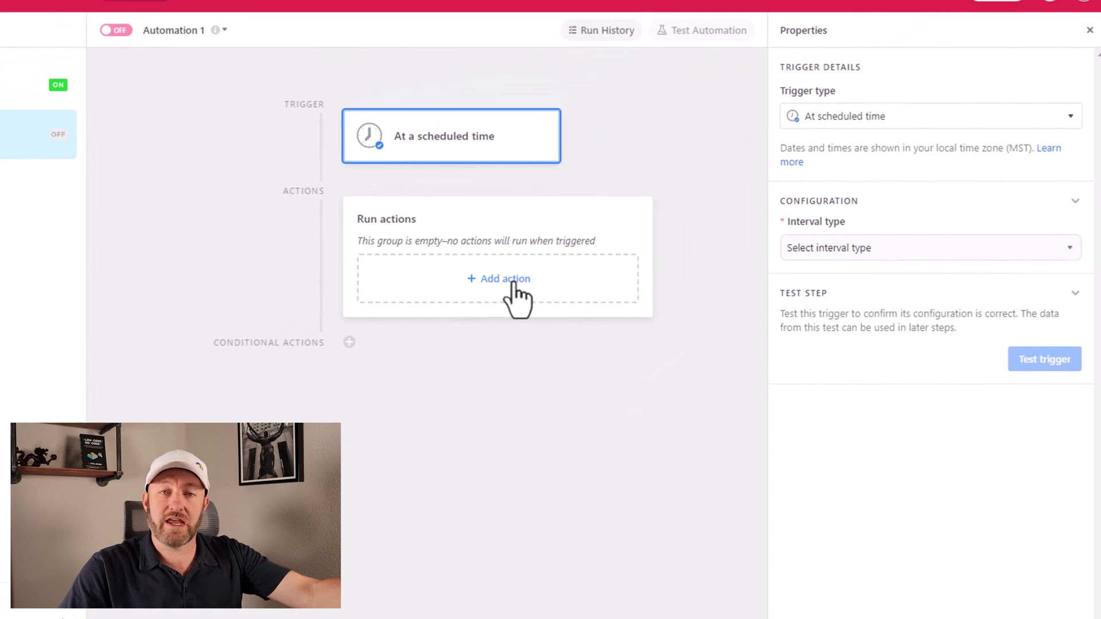
# - Examine the actions available for Automation 1, including integrations such as Slack, Microsoft Teams and Gmail
pyautogui.click(516, 296)
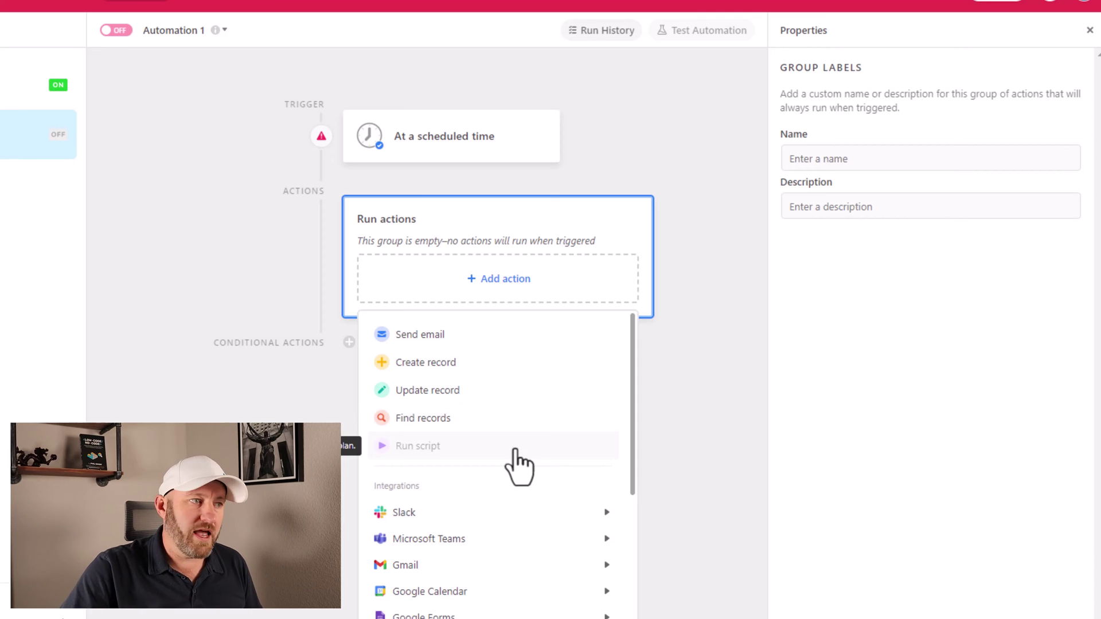
pyautogui.scroll(-1, 515, 453)
pyautogui.moveTo(516, 455)
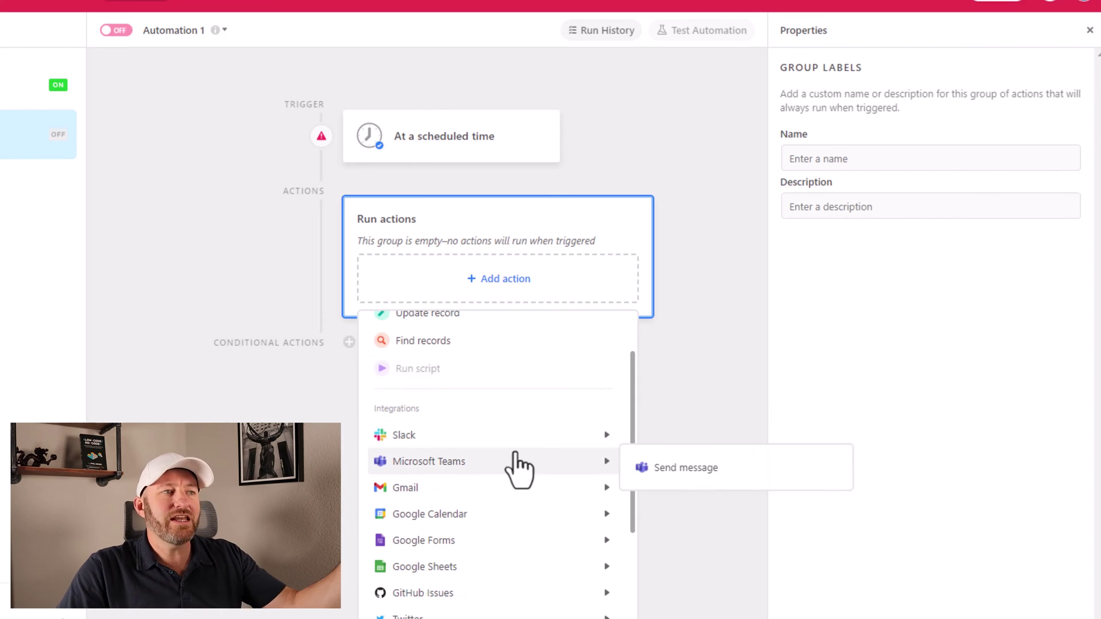
pyautogui.moveTo(516, 514)
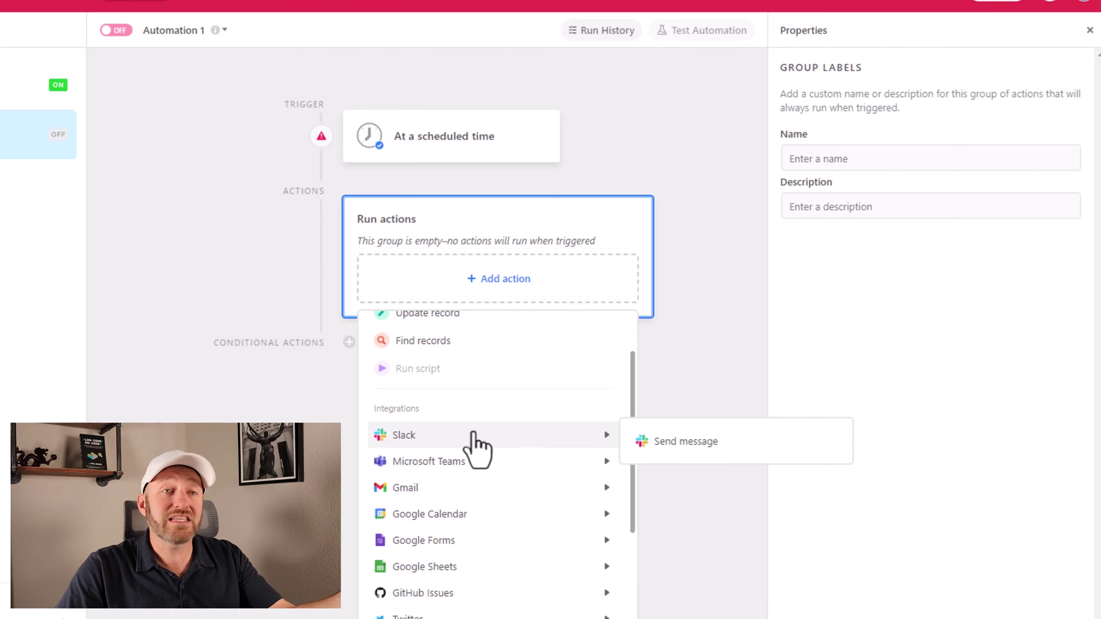
pyautogui.moveTo(483, 467)
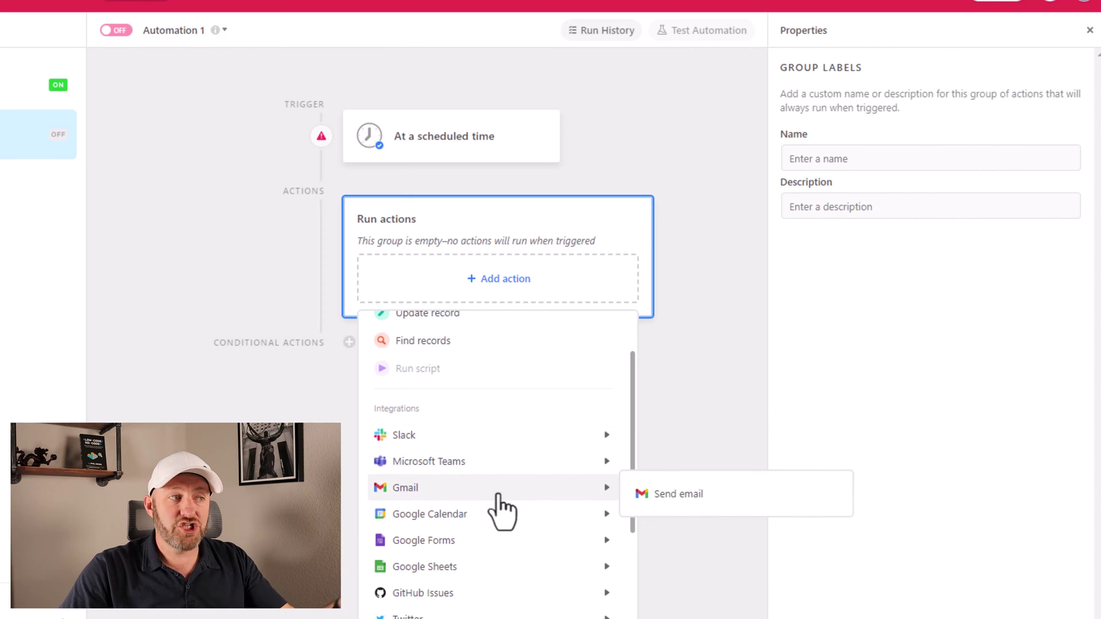
pyautogui.scroll(-2, 494, 571)
pyautogui.moveTo(494, 569)
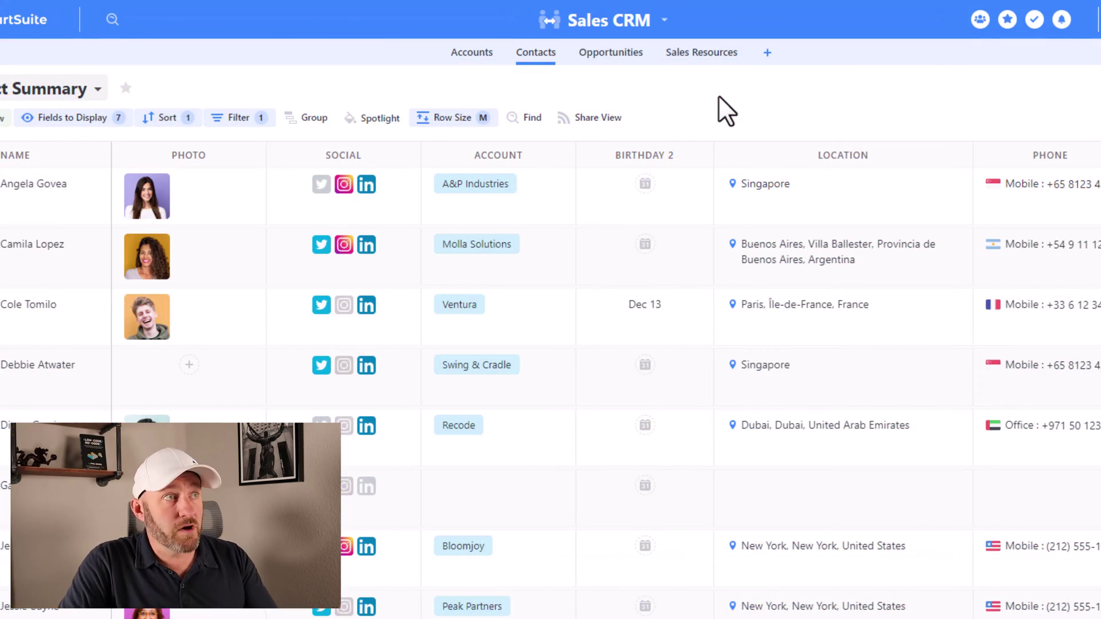
# - Switch to SmartSuite and start a new Sales CRM automation with the At a scheduled time trigger
pyautogui.click(647, 29)
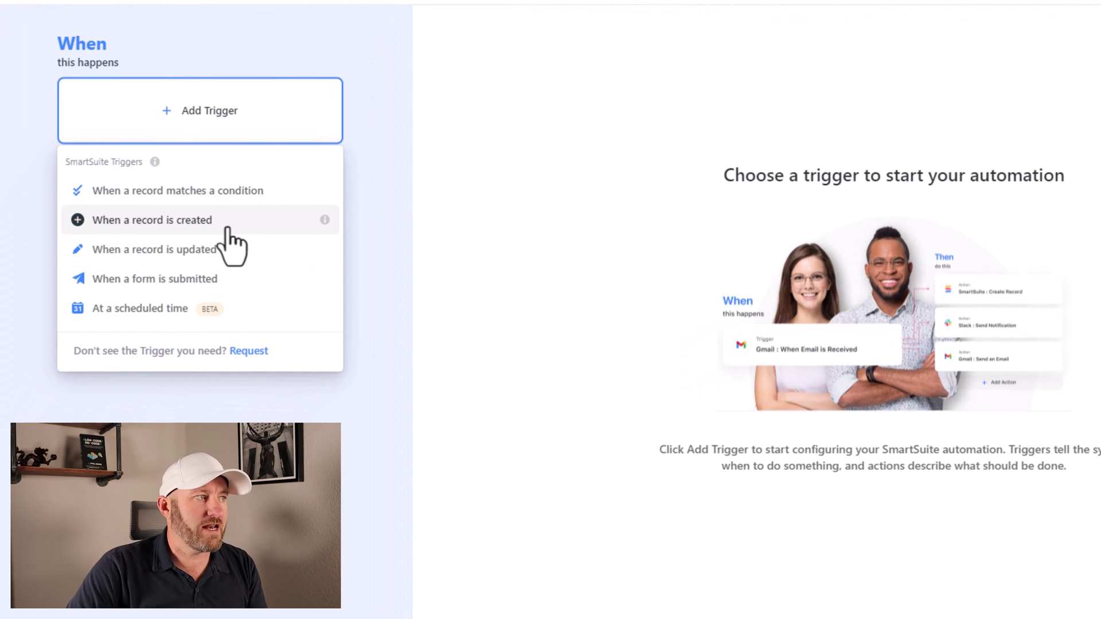
pyautogui.click(248, 307)
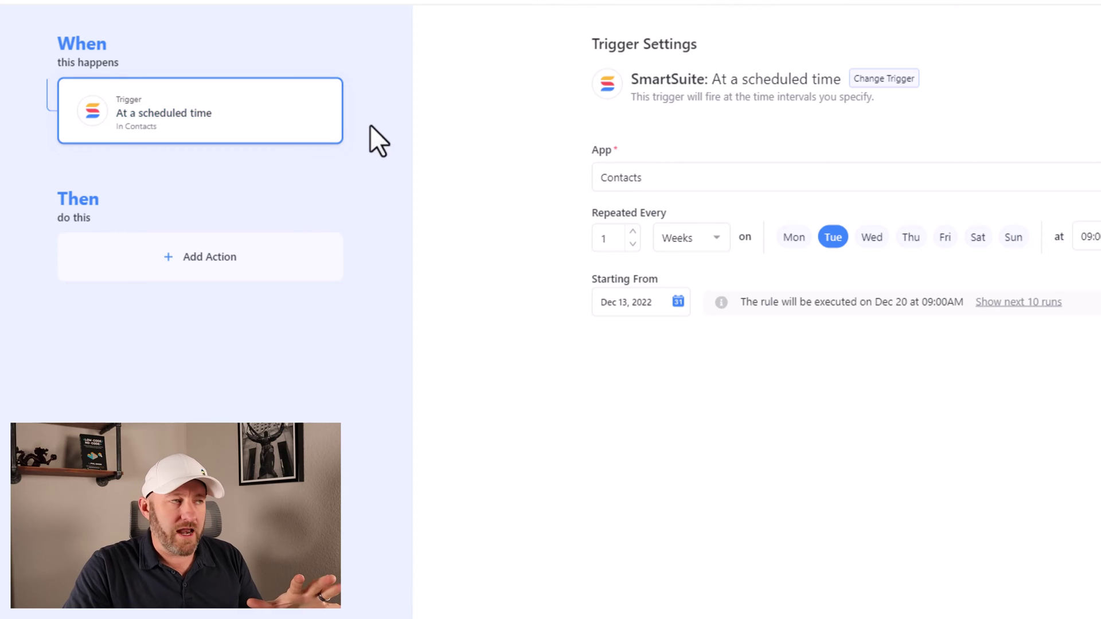
# - Examine the actions available for the scheduled automation, including the Intercom, Slack and Google Sheets integrations
pyautogui.click(206, 266)
pyautogui.moveTo(202, 265)
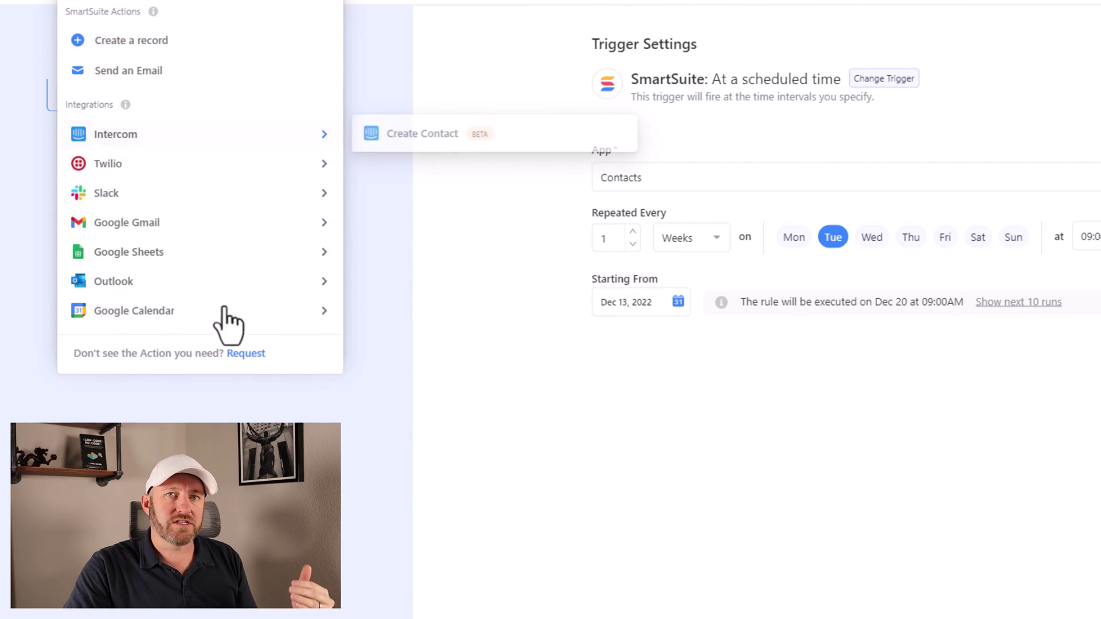
pyautogui.moveTo(216, 145)
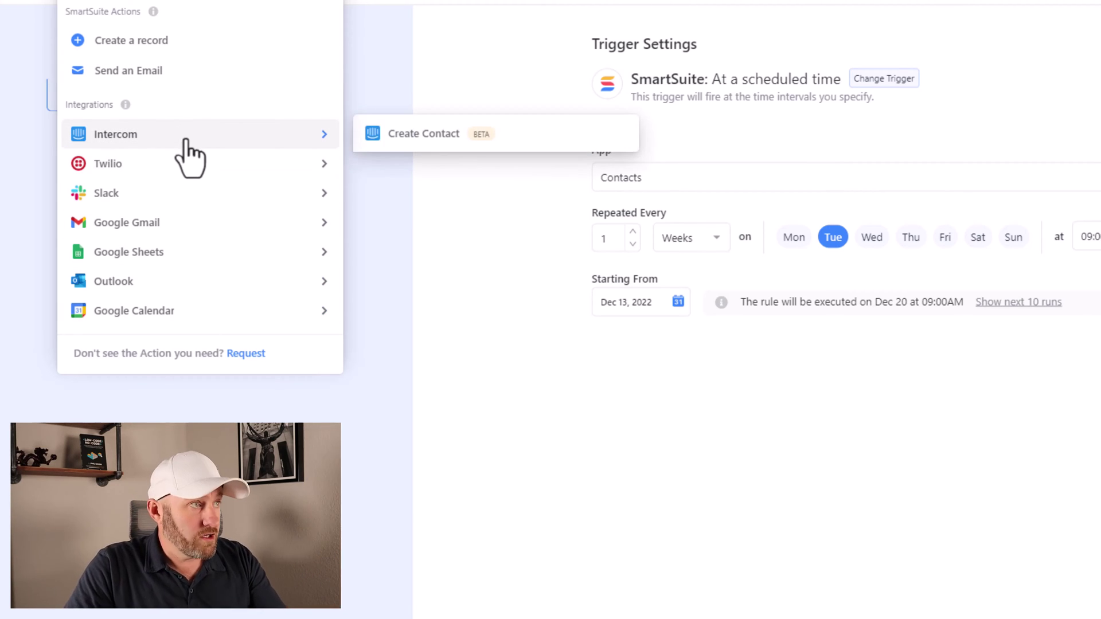
pyautogui.moveTo(183, 170)
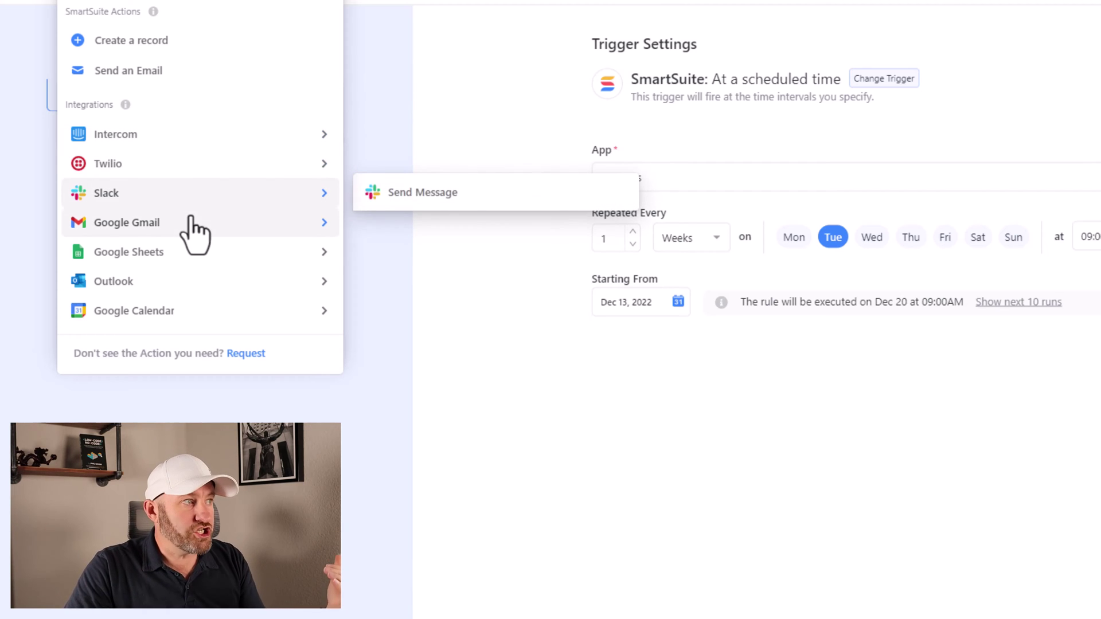
pyautogui.moveTo(191, 218)
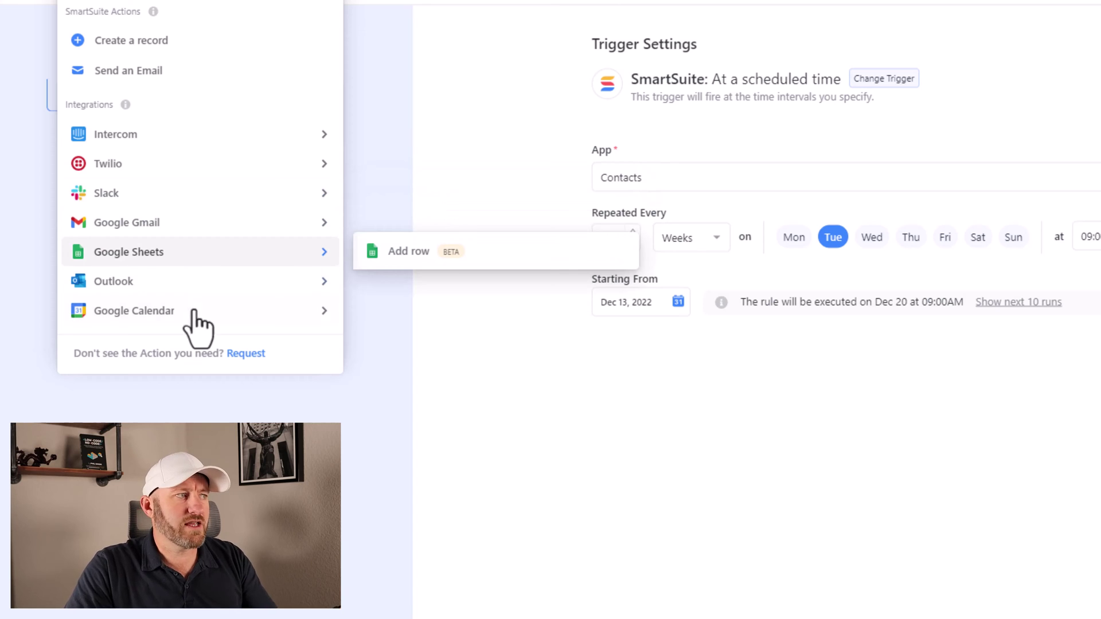
pyautogui.moveTo(198, 244)
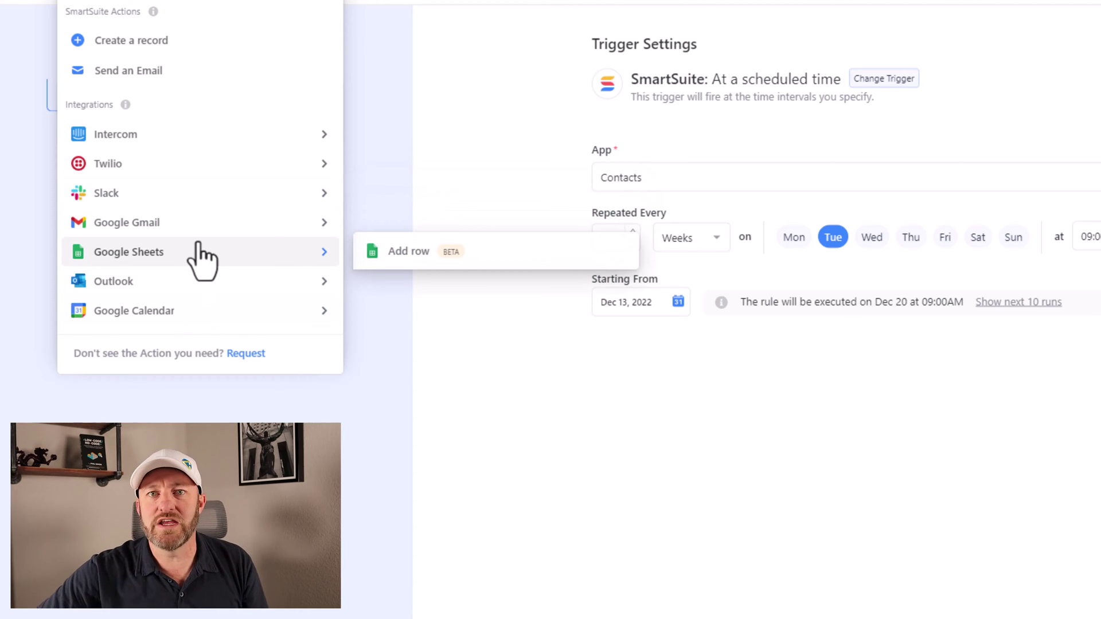